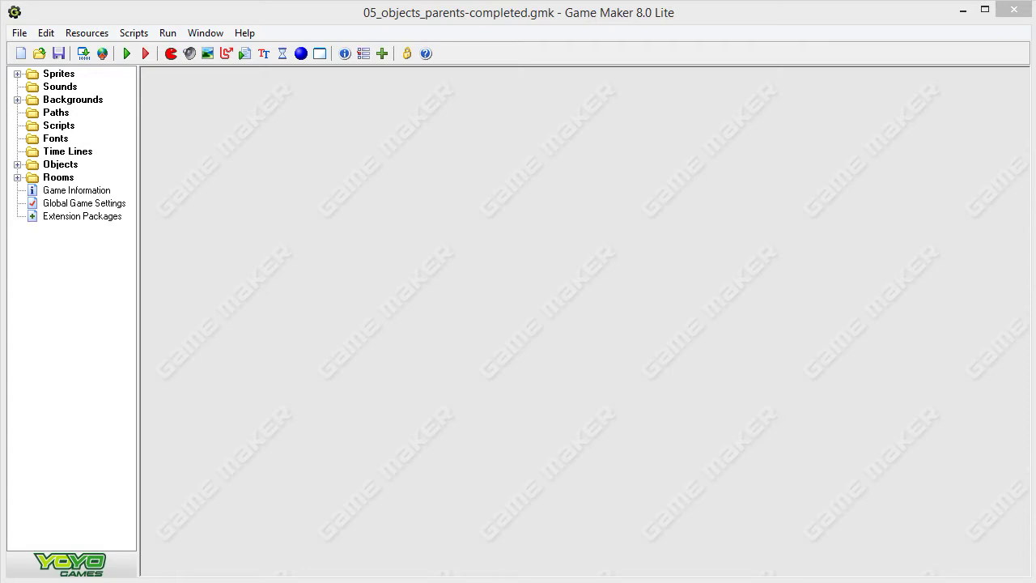
Step: Run the completed game, fly the ship around shooting asteroids, then quit
left_click(124, 50)
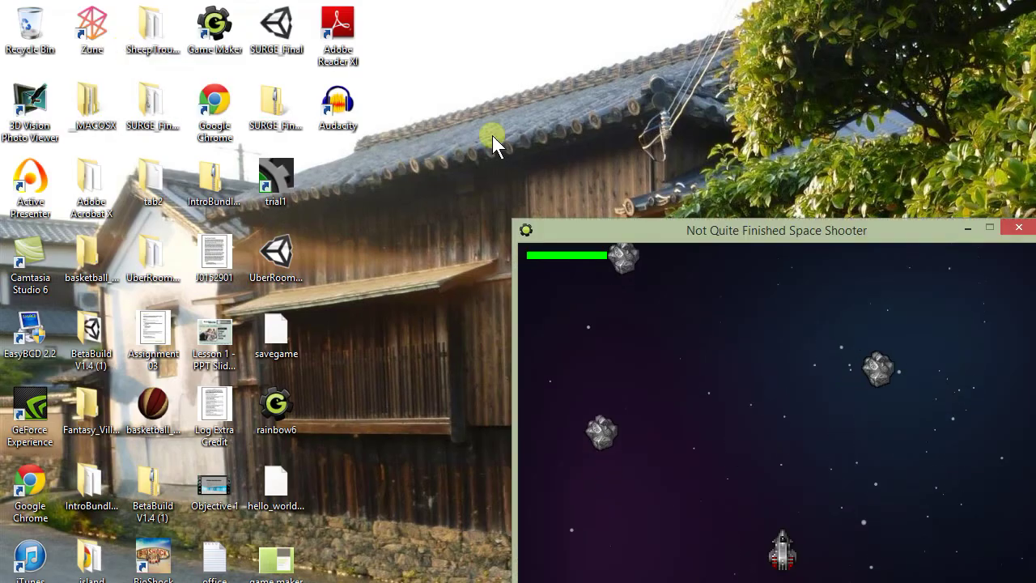
left_click_drag(652, 229, 426, 113)
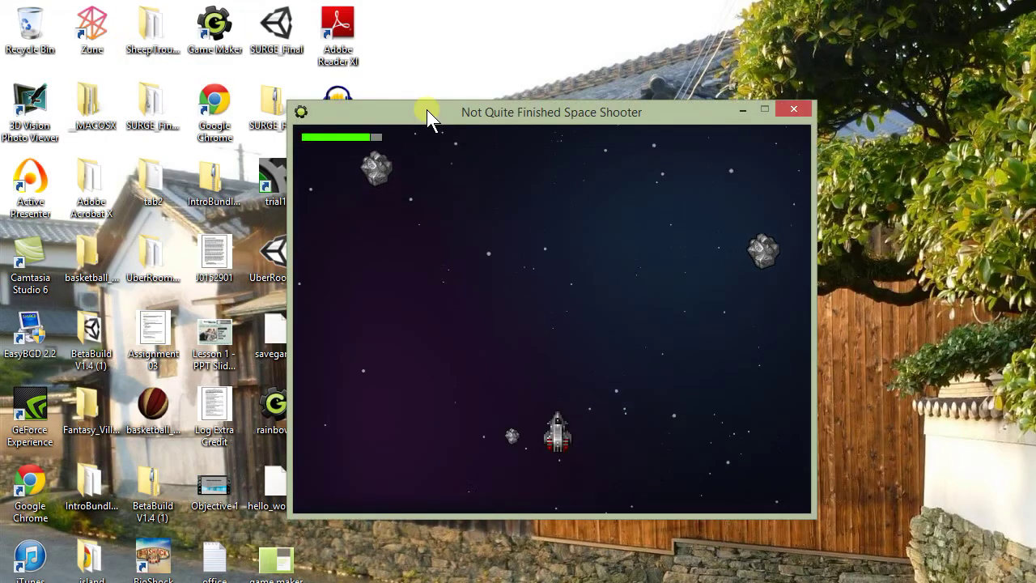
key("Right")
key("Left")
key("Down")
key("Left")
key("space")
key("Right")
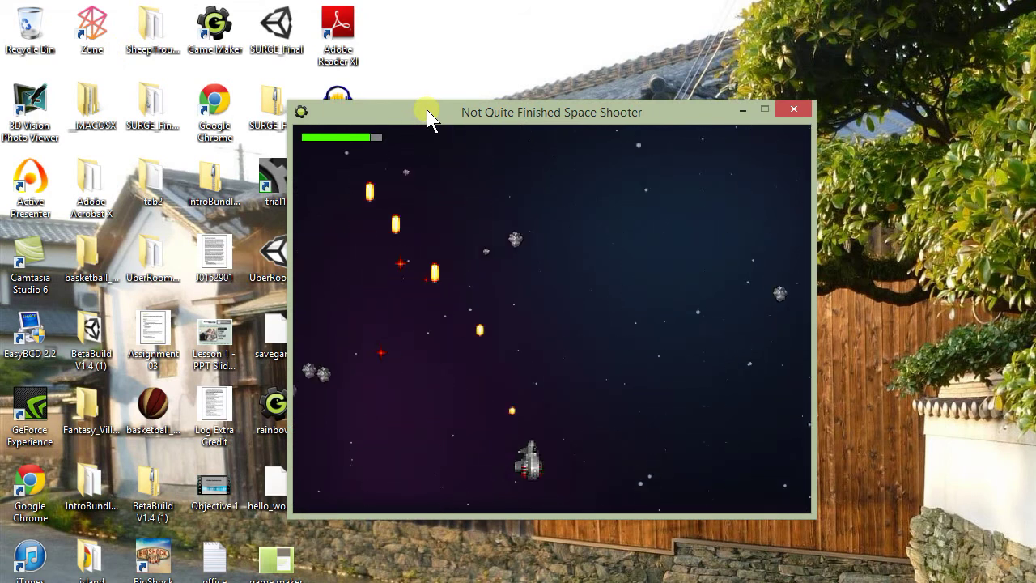
key("Right")
key("Up")
key("Right")
key("Left")
key("Left")
key("Right")
key("Left")
key("Right")
key("Left")
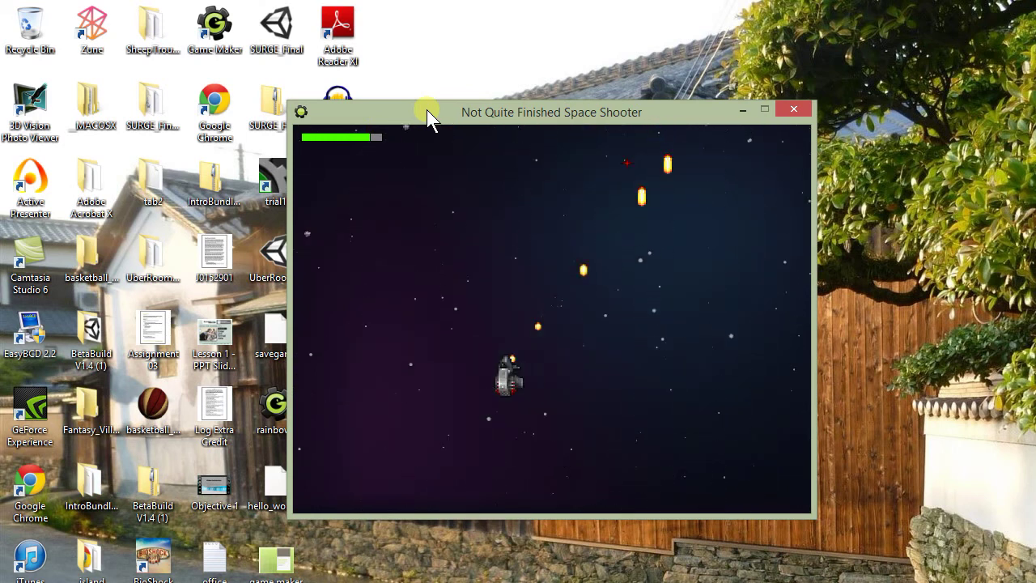
key("Up")
key("Down")
key("Right")
key("Left")
key("Left")
key("Right")
key("Down")
key("Escape")
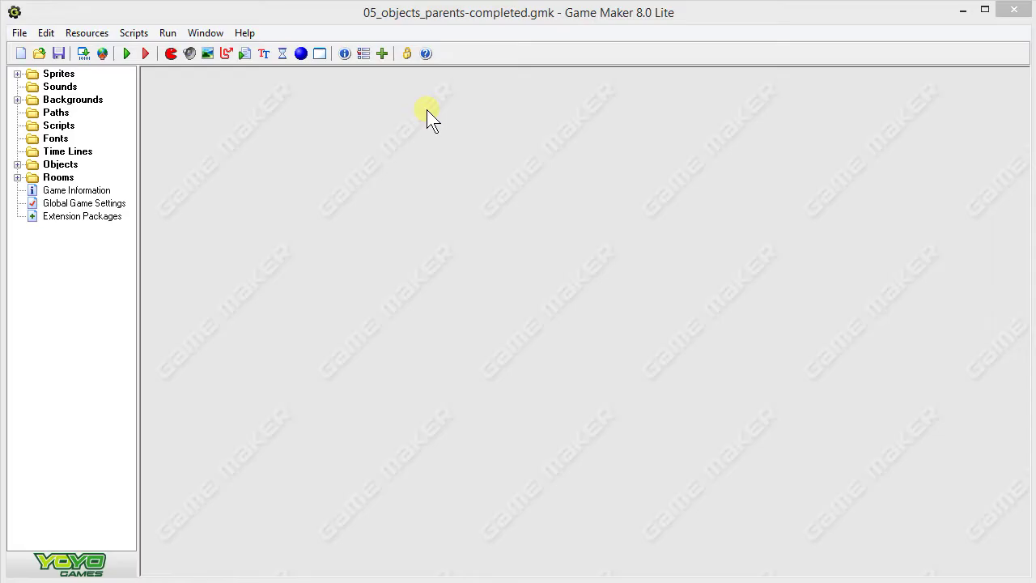
Step: Test the game again with F5, dodging and shooting asteroids before returning to the project
key("F5")
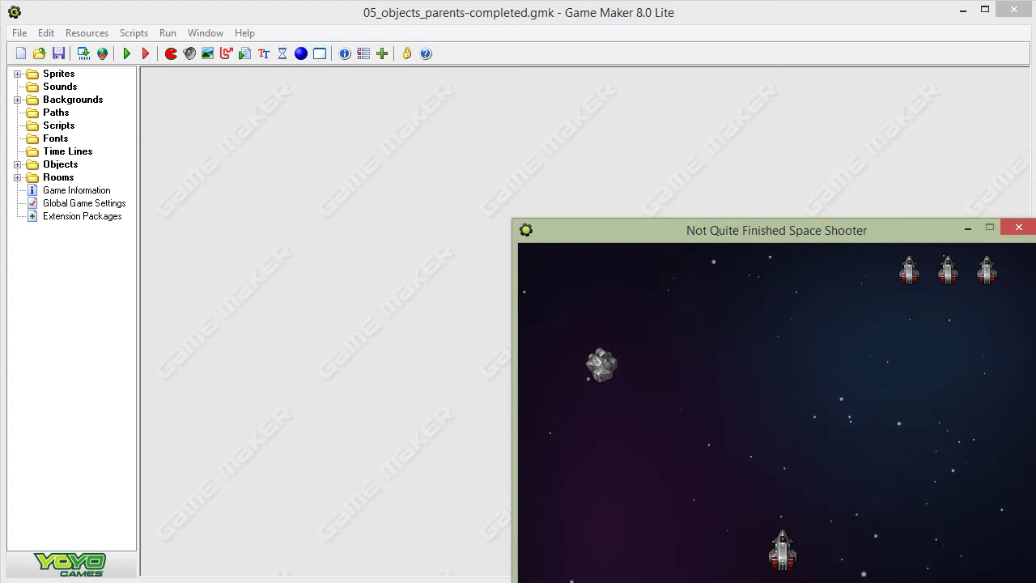
left_click_drag(892, 227, 743, 167)
key("Left")
key("Right")
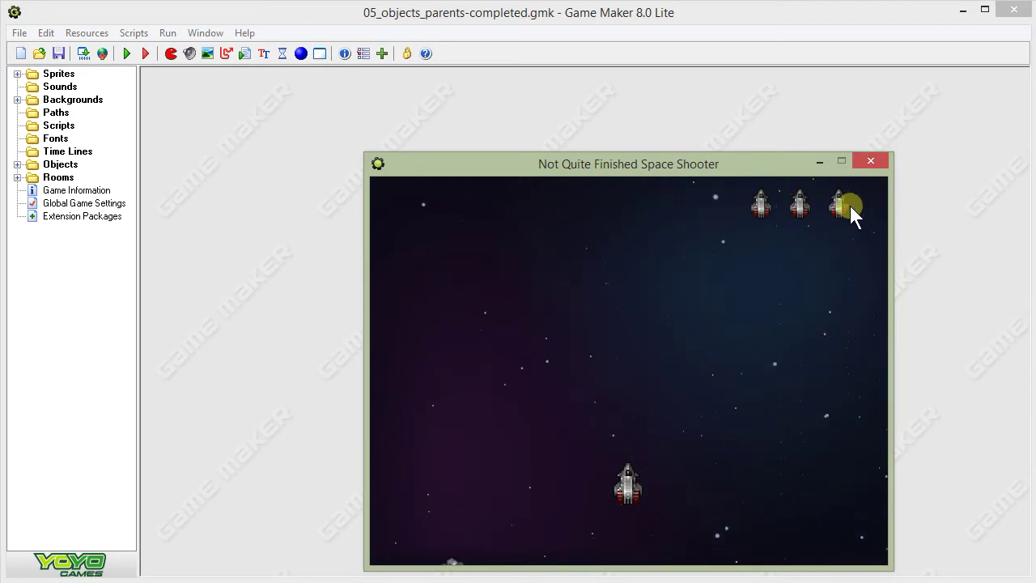
key("Up")
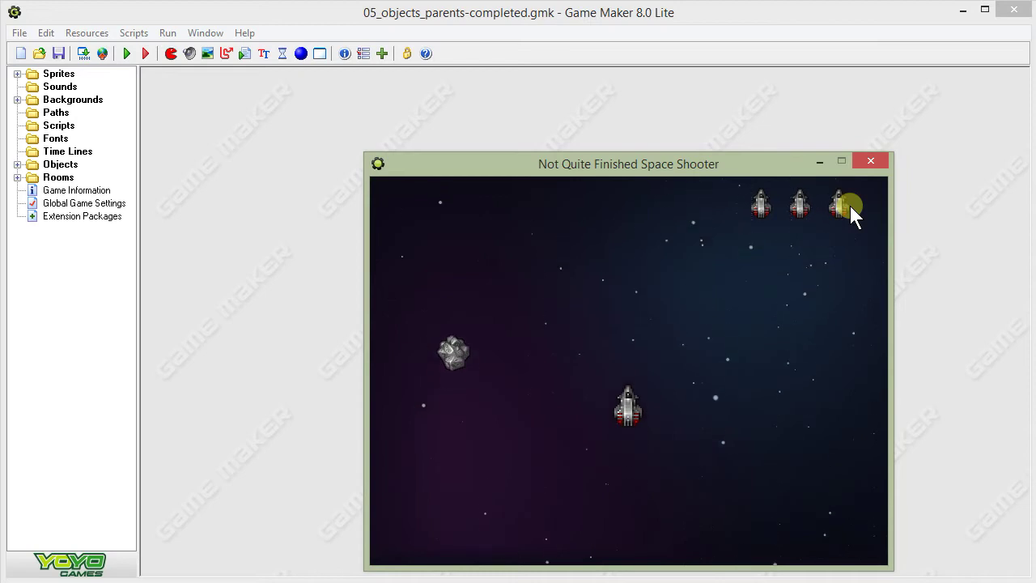
key("Left")
key("Left")
key("Right")
key("Left")
key("Down")
key("Left")
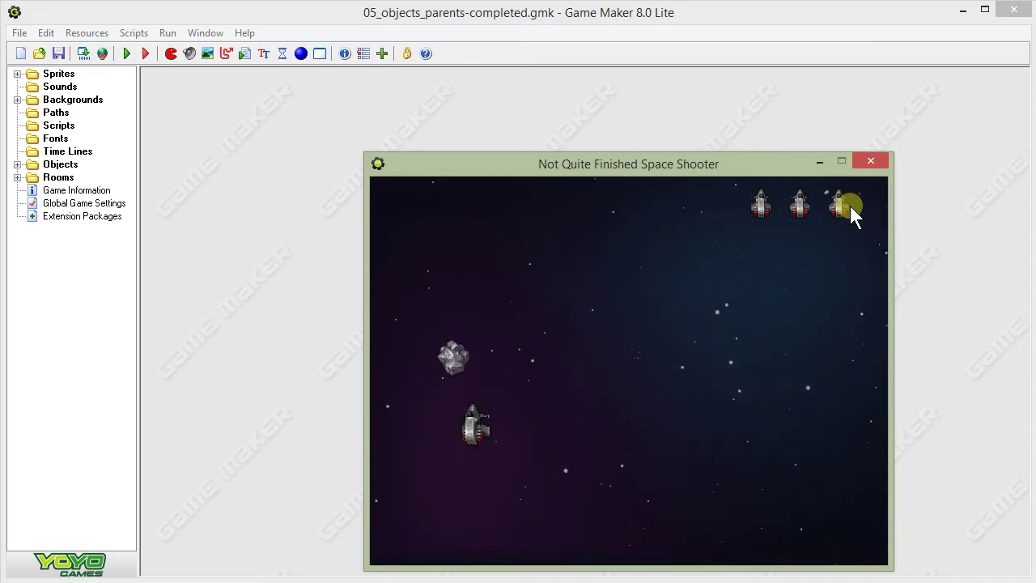
key("space")
key("Right")
key("space")
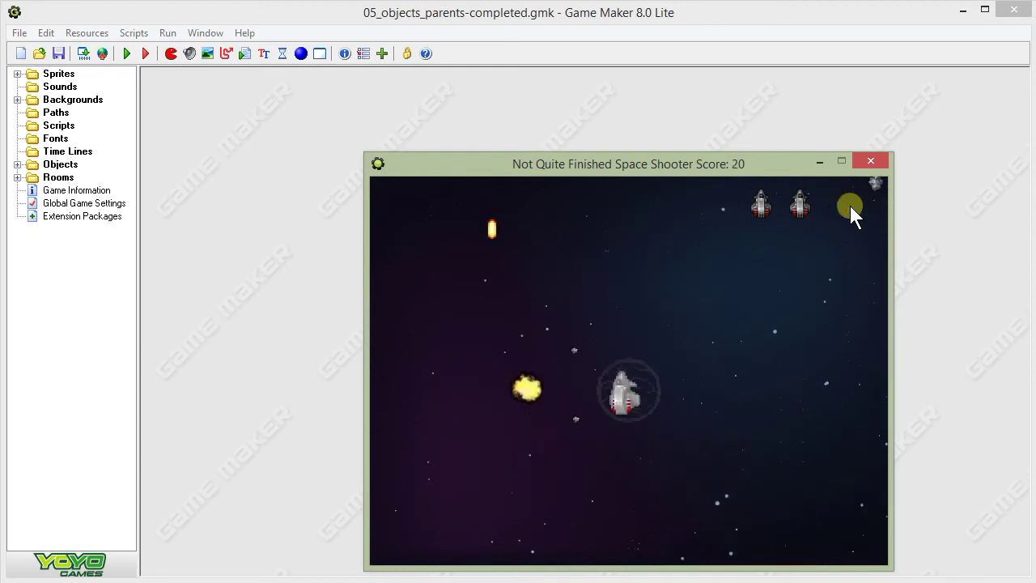
key("Down")
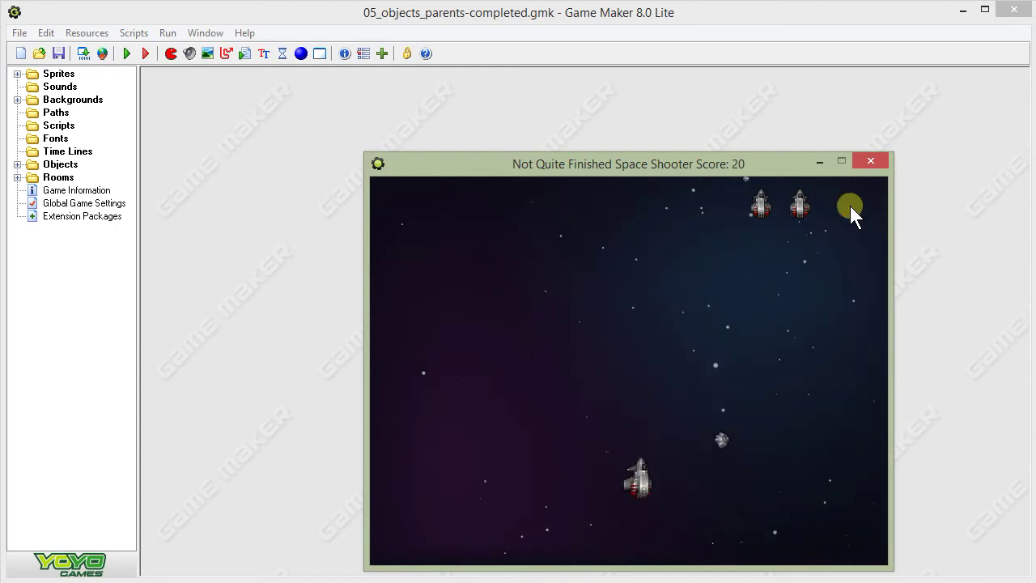
key("Right")
key("space")
key("Up")
key("Left")
key("space")
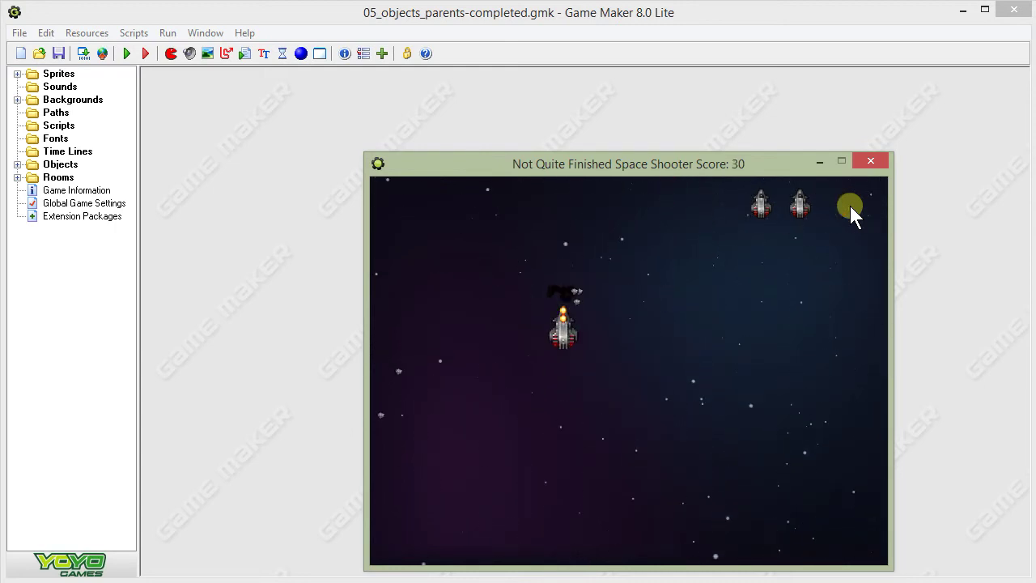
key("Up")
key("Left")
key("Down")
key("Right")
key("Left")
key("space")
key("Right")
key("Left")
key("Down")
key("Right")
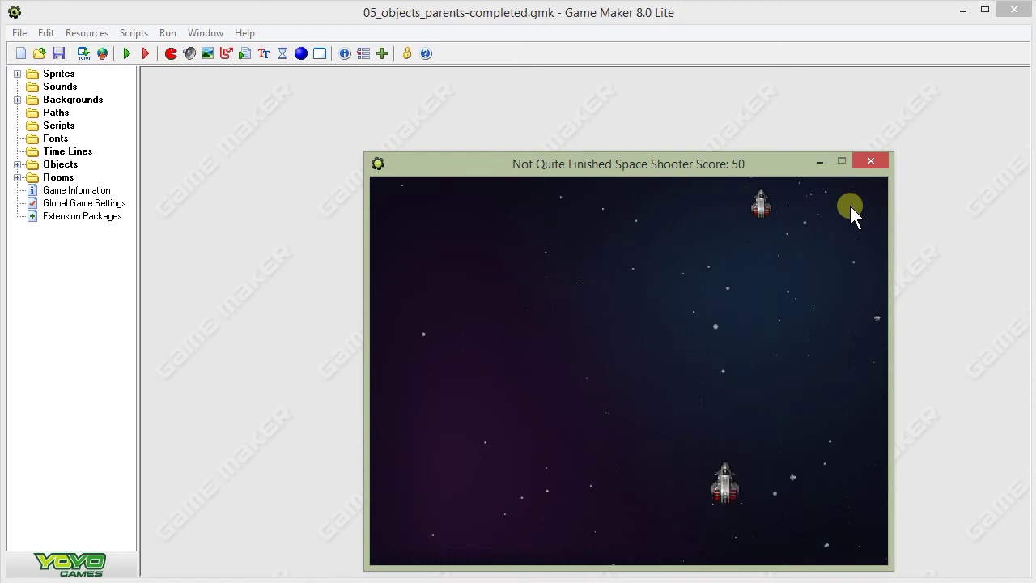
key("Left")
key("Up")
key("space")
key("Right")
key("Down")
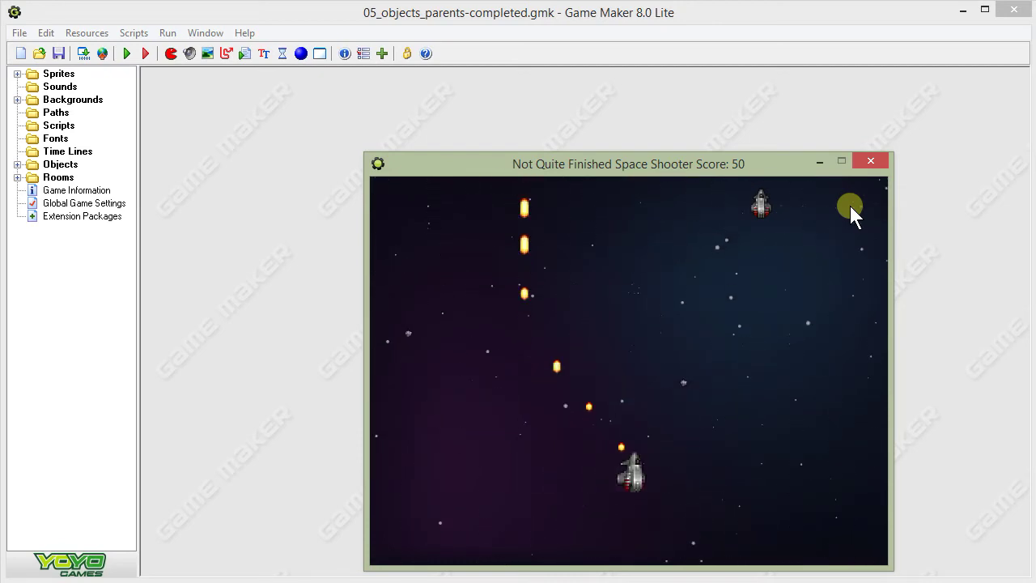
key("Right")
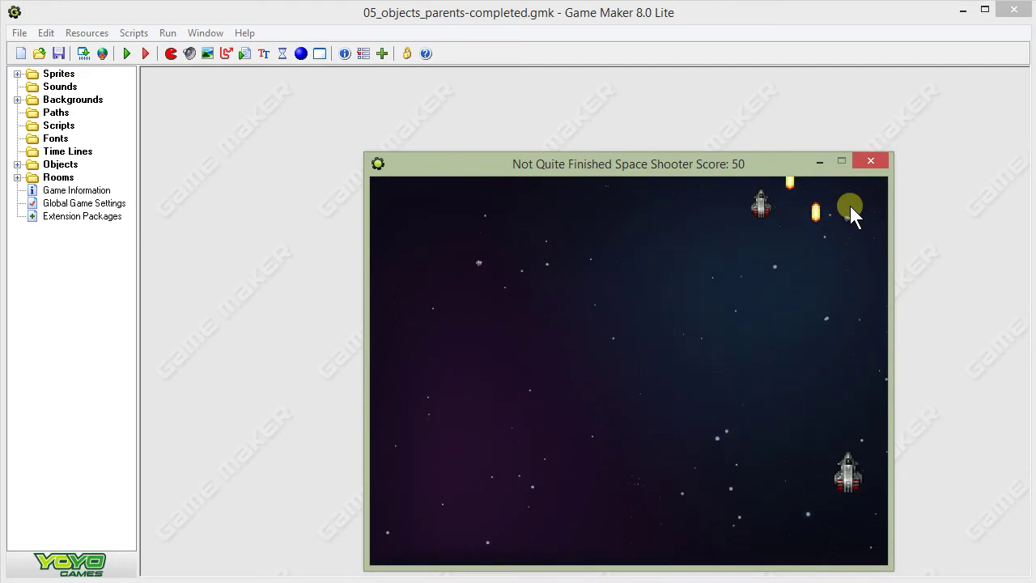
key("Escape")
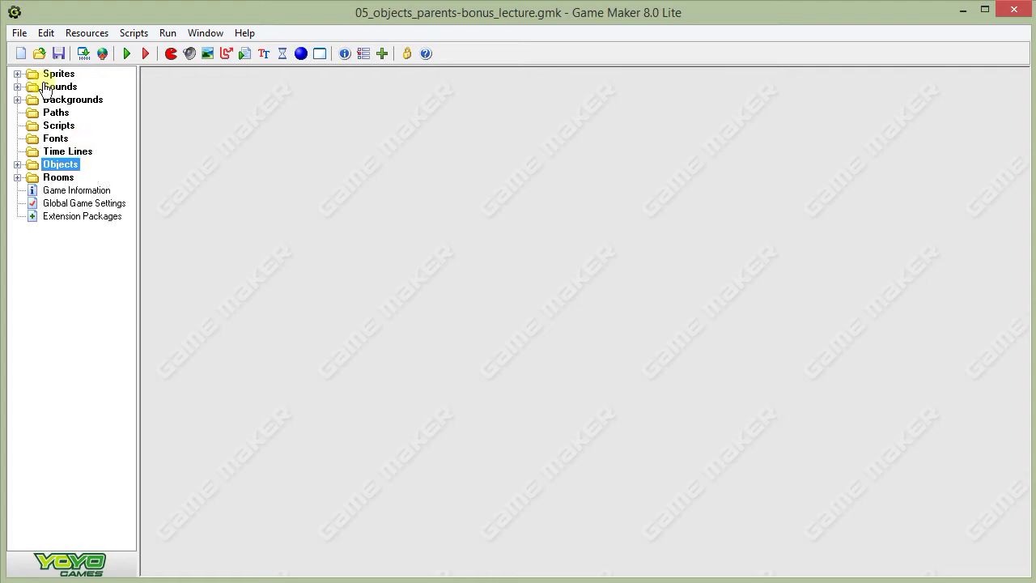
left_click(23, 36)
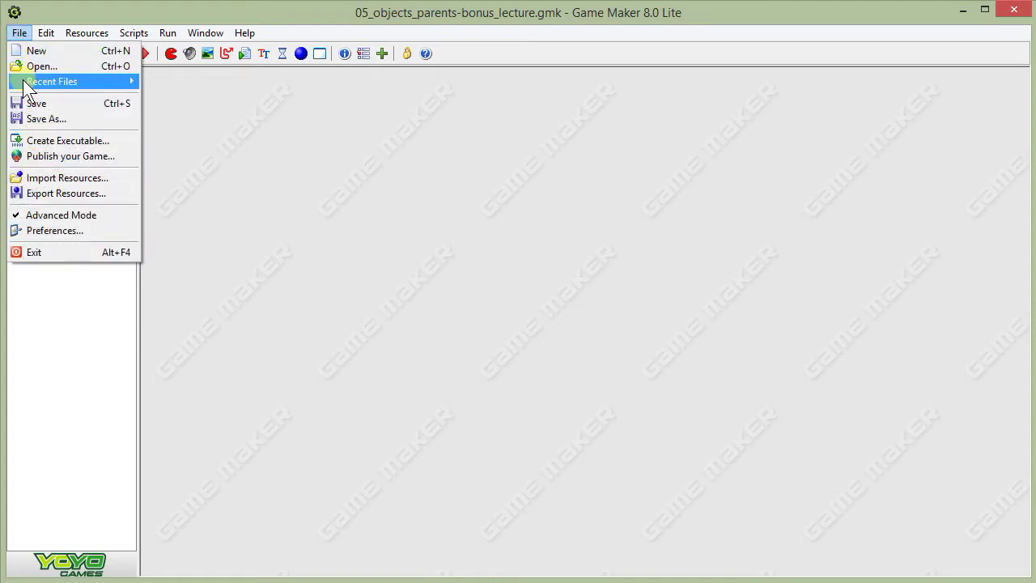
mouse_move(34, 84)
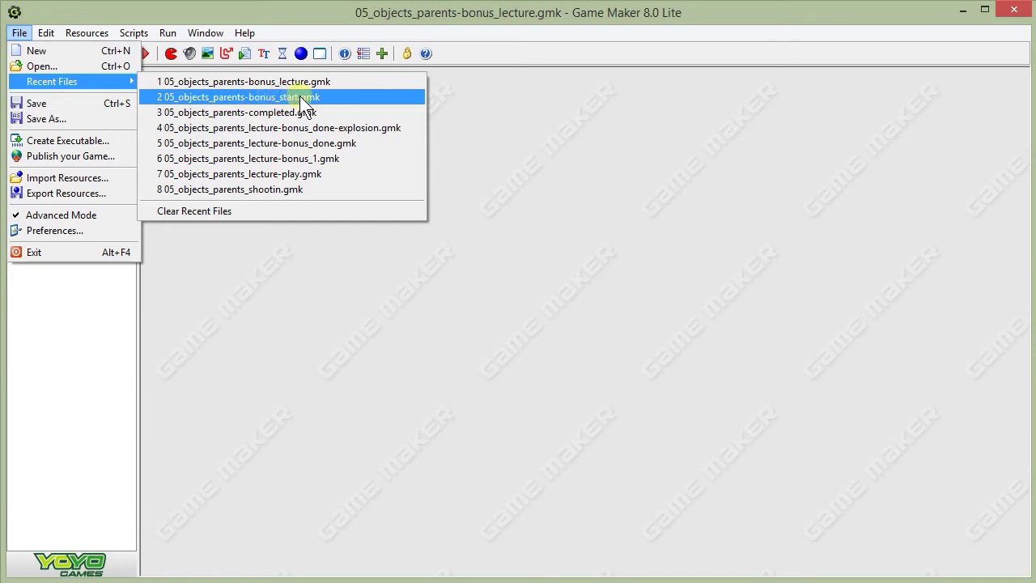
left_click(285, 21)
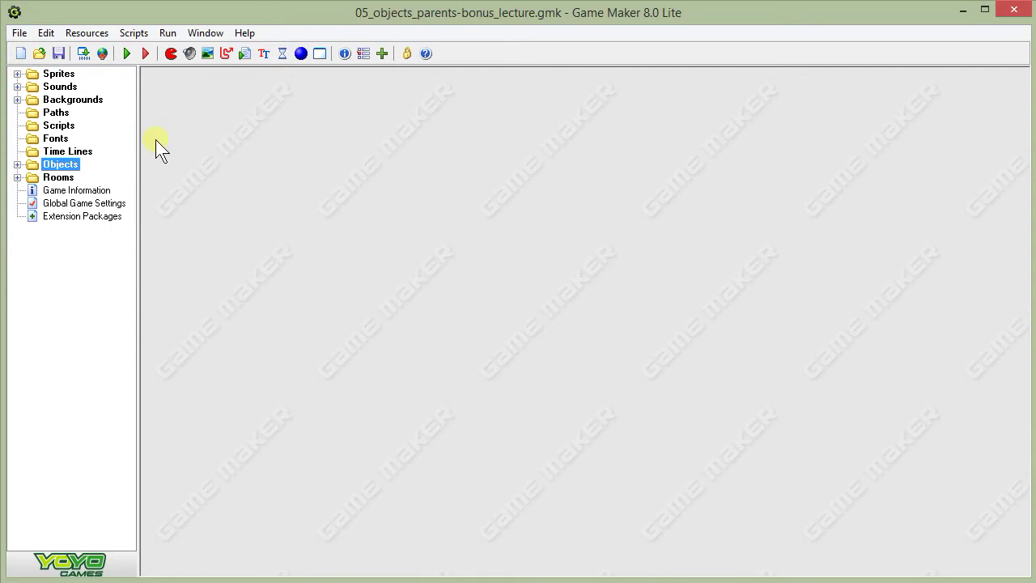
Step: Expand the Sprites folder to list all fifteen sprites, spr_ship_01 to spr_bigexplosion
left_click(17, 73)
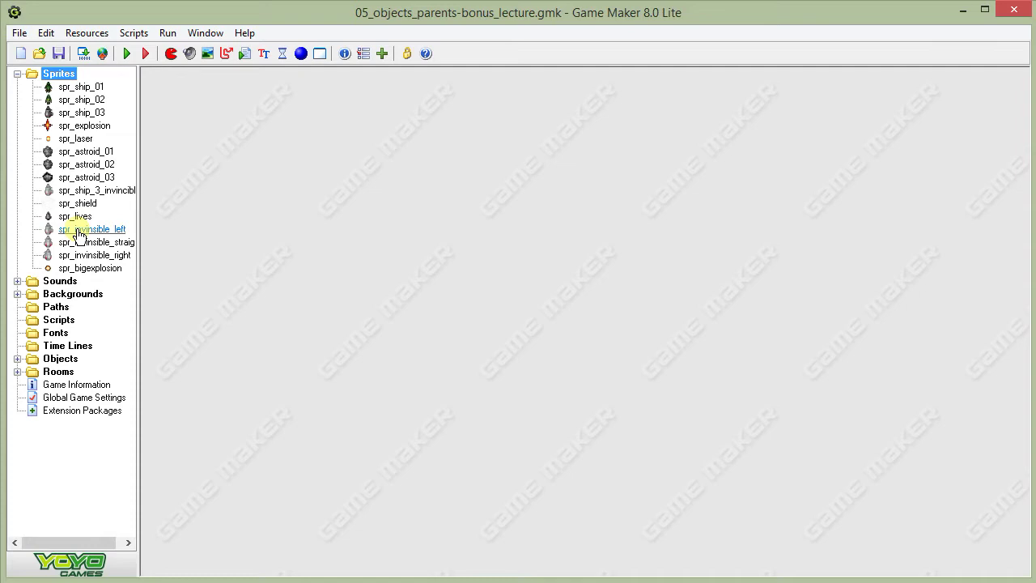
double_click(78, 231)
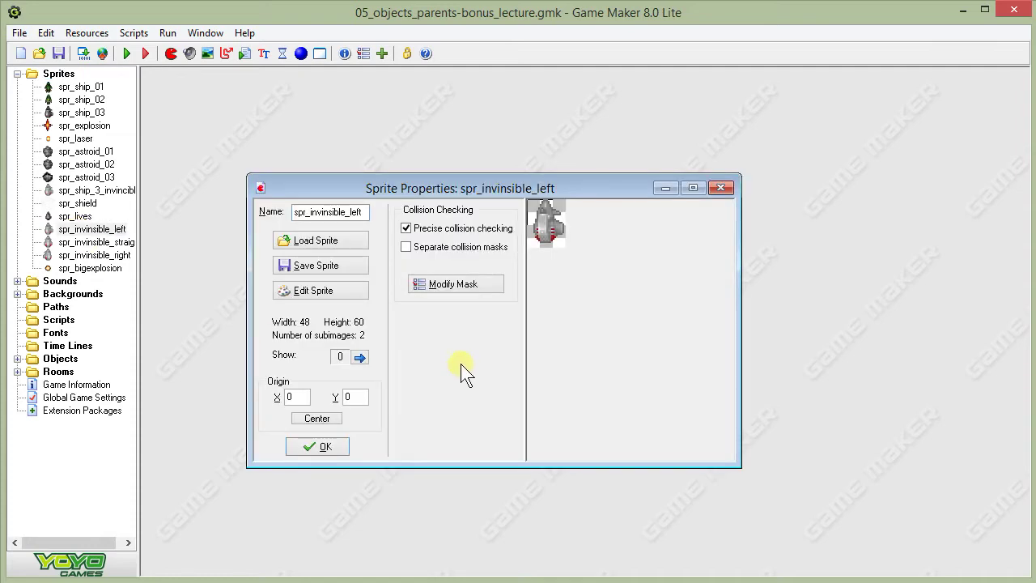
left_click(324, 447)
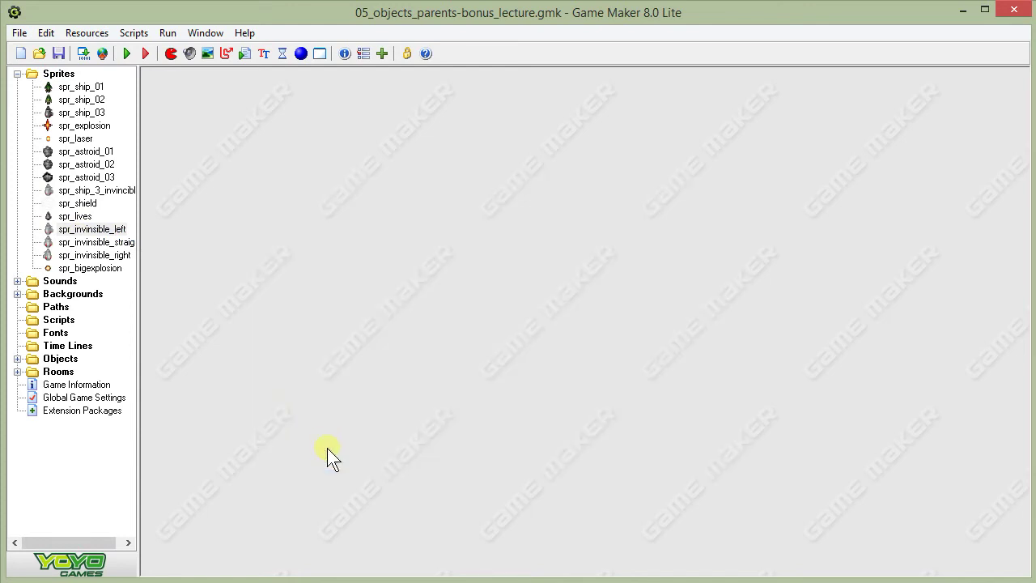
double_click(86, 245)
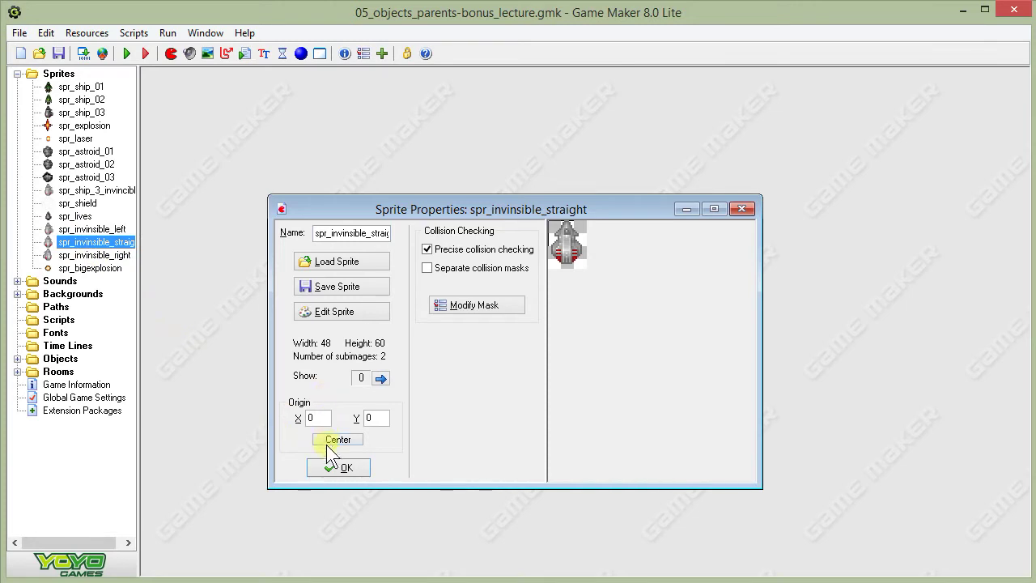
left_click(363, 315)
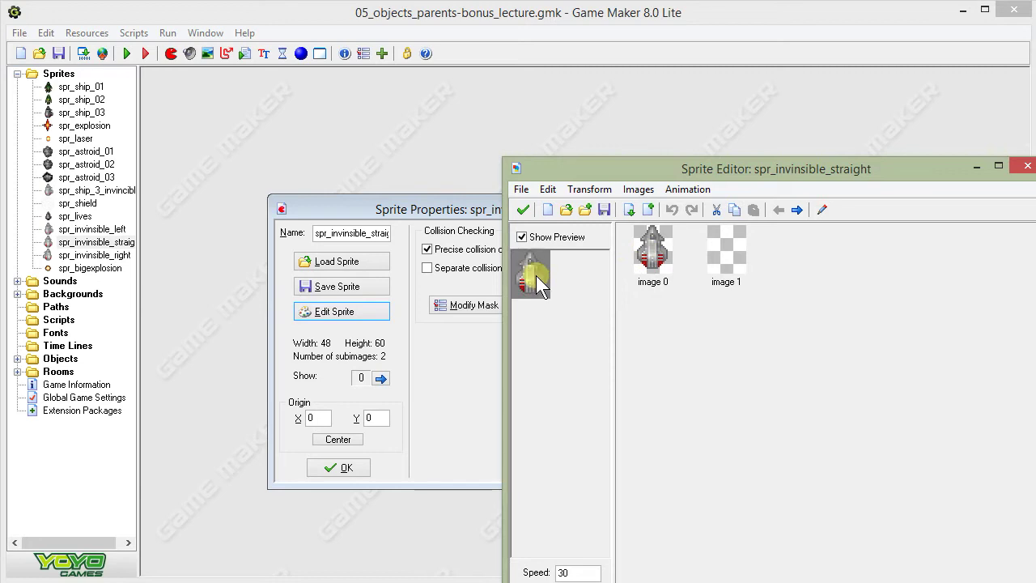
left_click(524, 208)
left_click(347, 470)
double_click(105, 229)
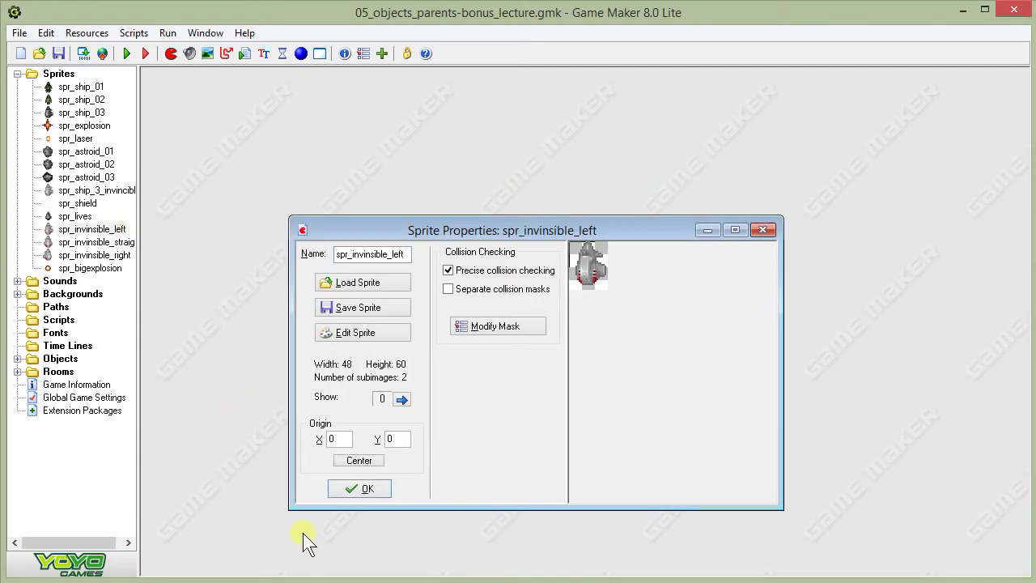
left_click(358, 488)
left_click(107, 256)
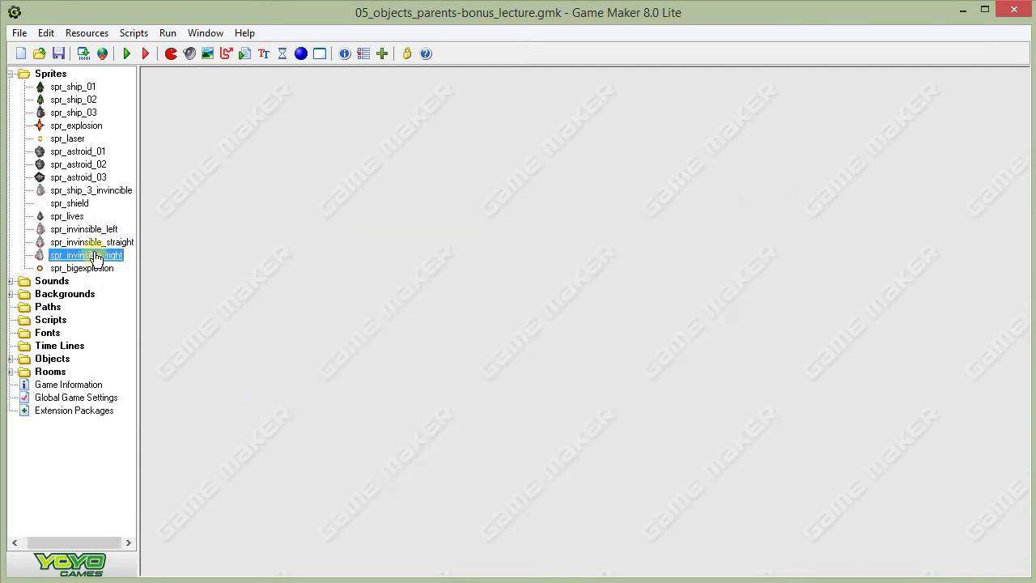
double_click(97, 255)
left_click(358, 509)
Step: Open spr_bigexplosion, review its 20 frames in the sprite editor, and close the editor
double_click(65, 270)
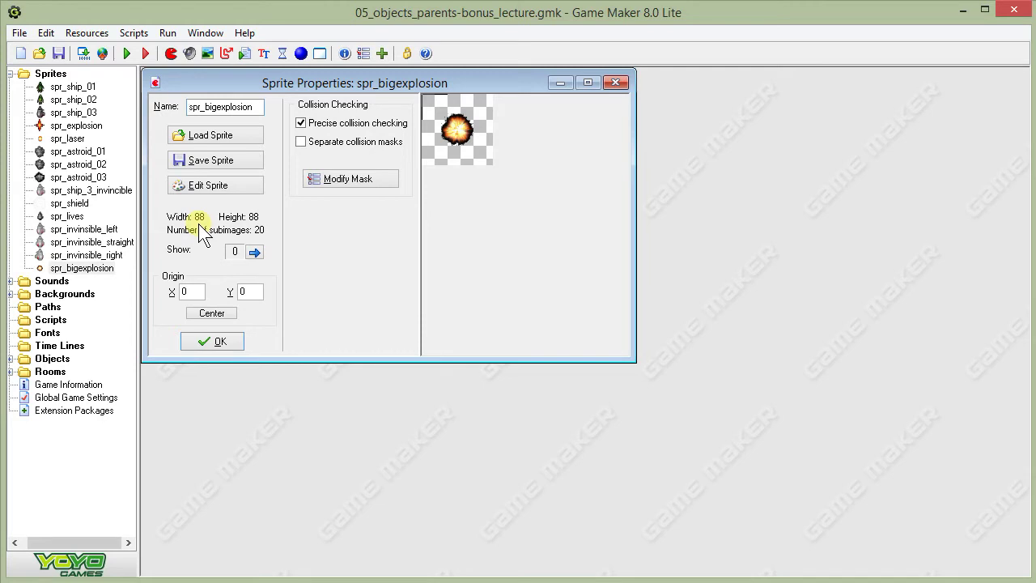
left_click(237, 185)
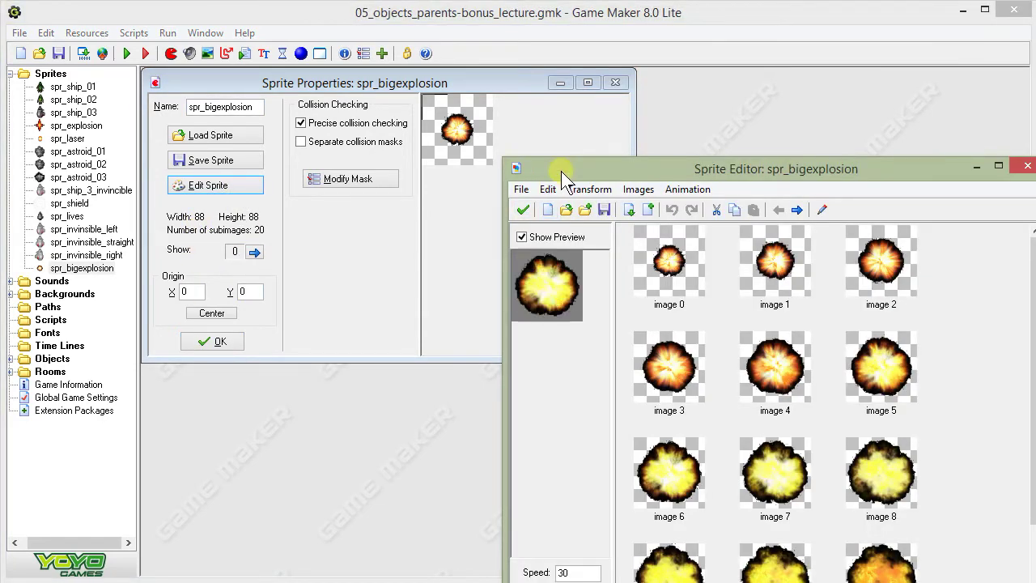
left_click_drag(561, 170, 532, 132)
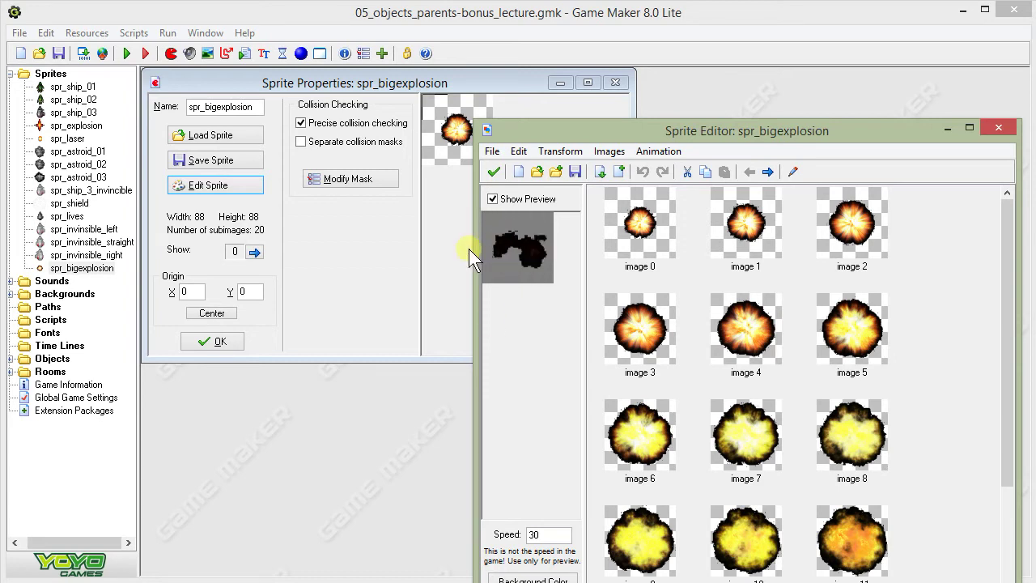
left_click(493, 173)
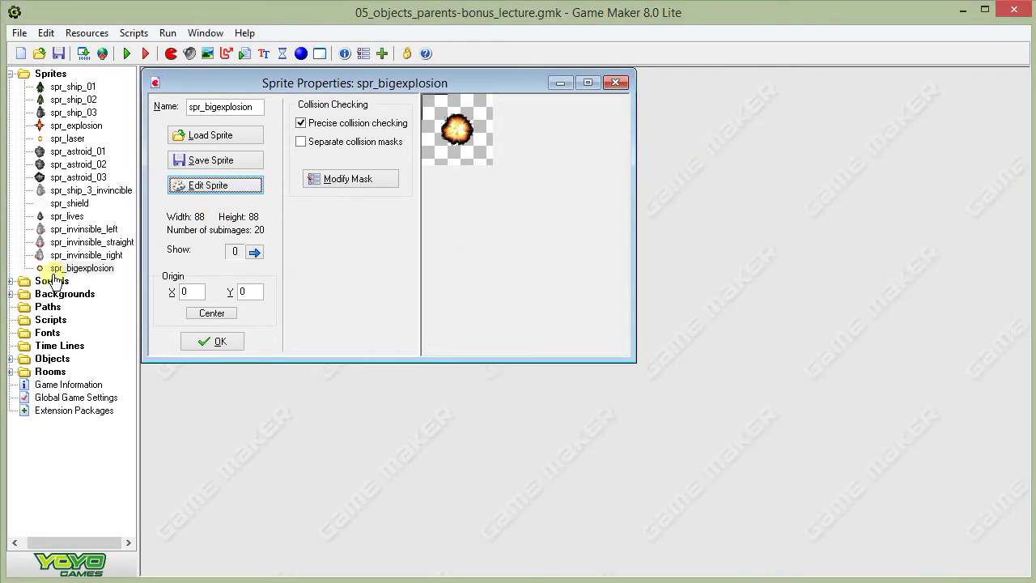
Step: Duplicate spr_bigexplosion and name the copy spr_medexplosion
left_click(223, 341)
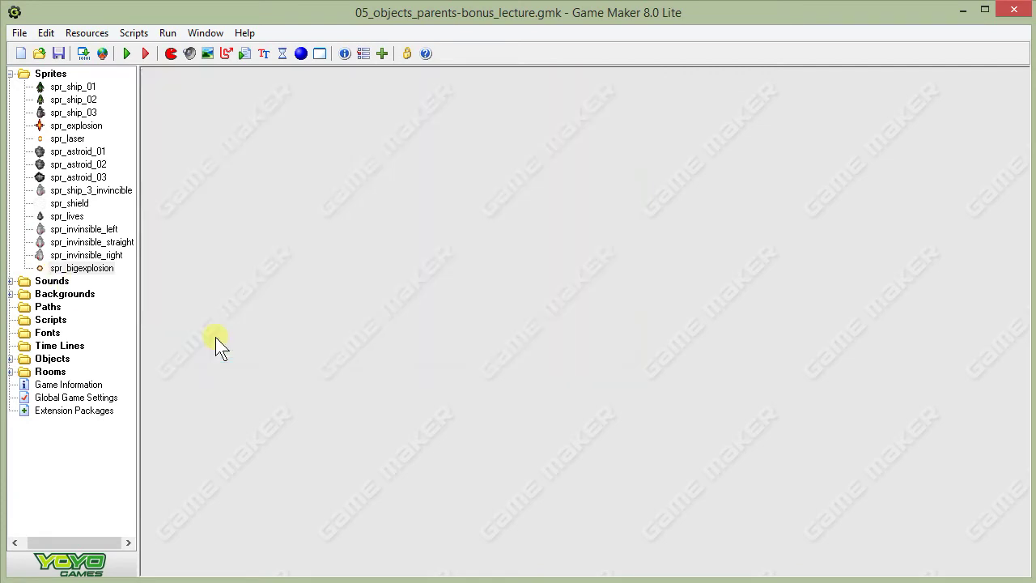
right_click(90, 273)
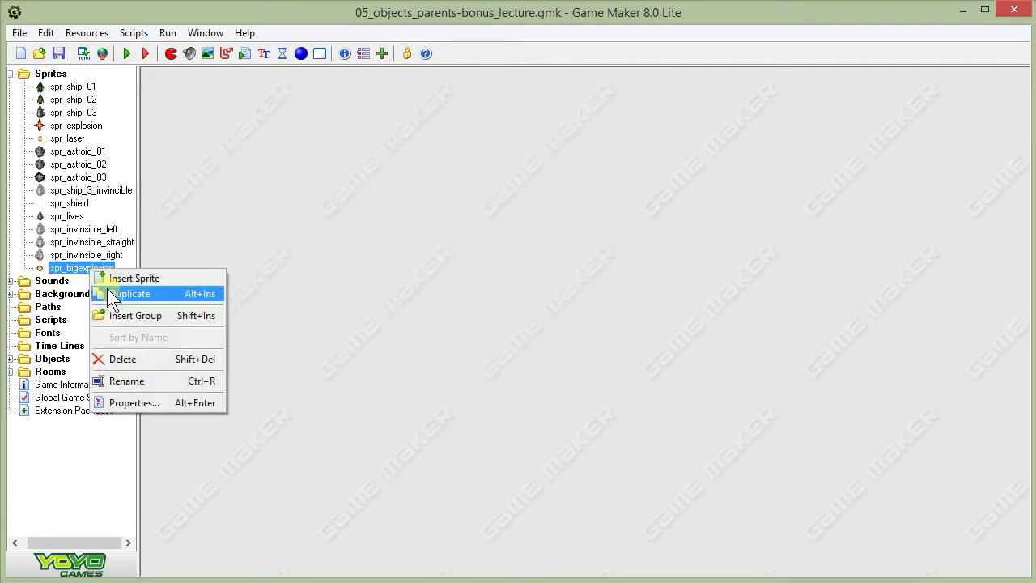
left_click(106, 290)
left_click_drag(251, 128, 156, 117)
type("spr")
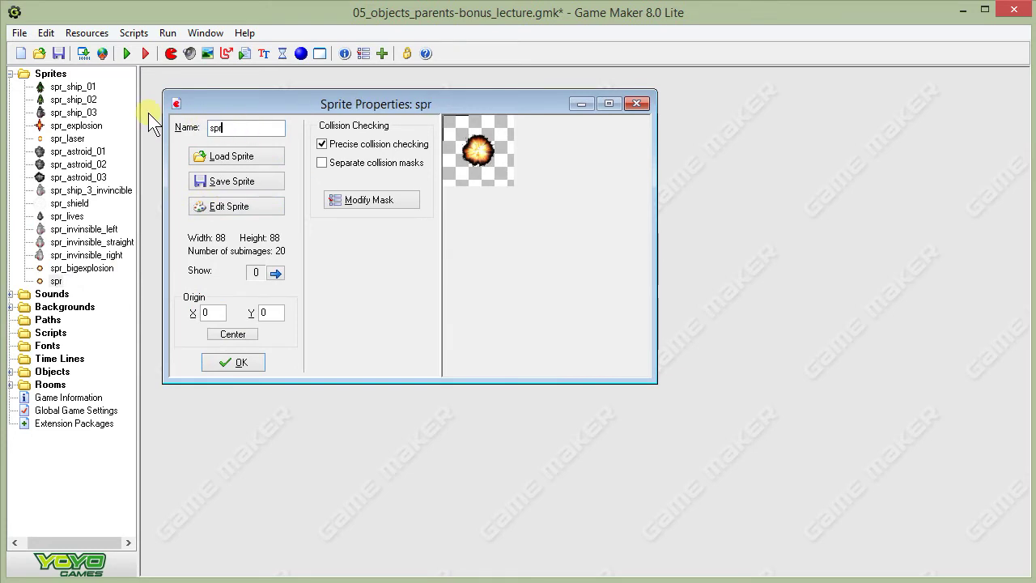
type("_md")
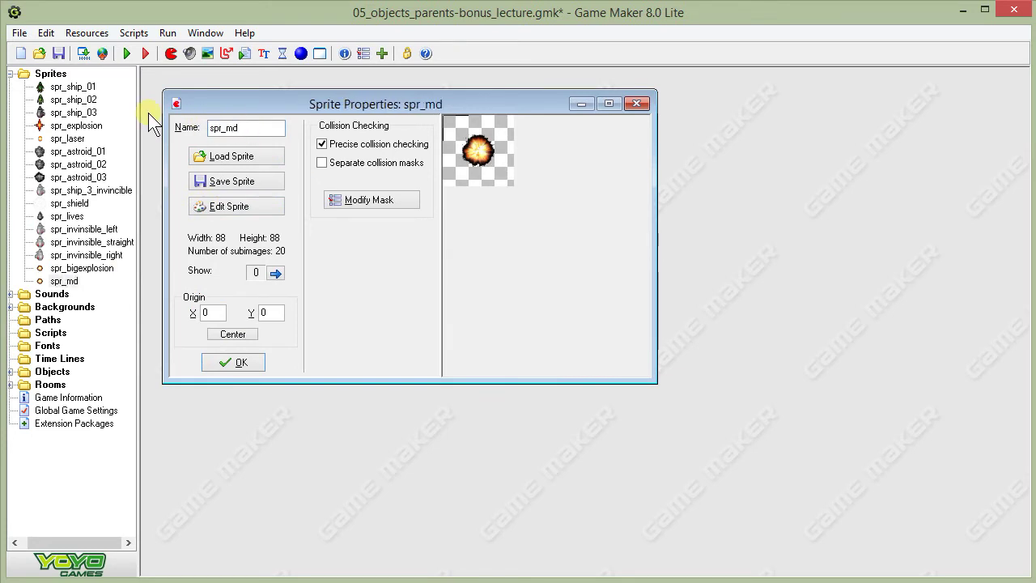
key("BackSpace")
type("edexpl")
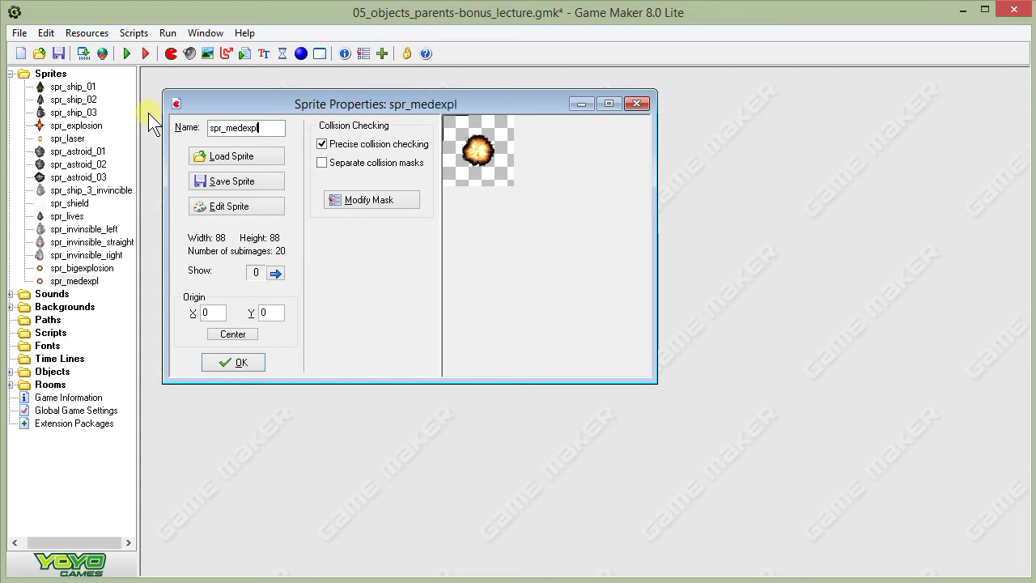
type("osion")
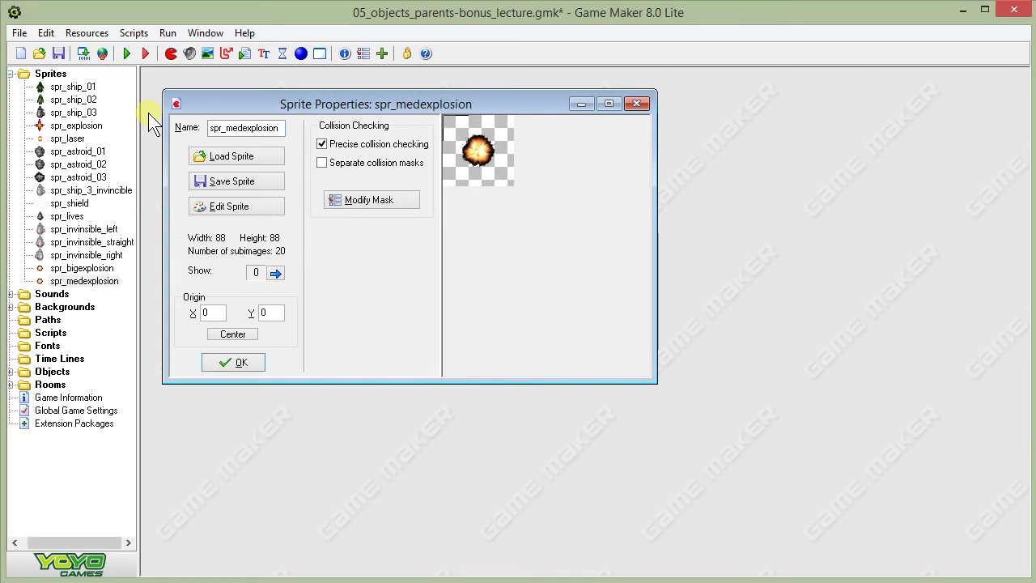
Step: Scale all 20 frames of spr_medexplosion to 50% and confirm its properties
left_click(218, 197)
left_click_drag(627, 135, 555, 48)
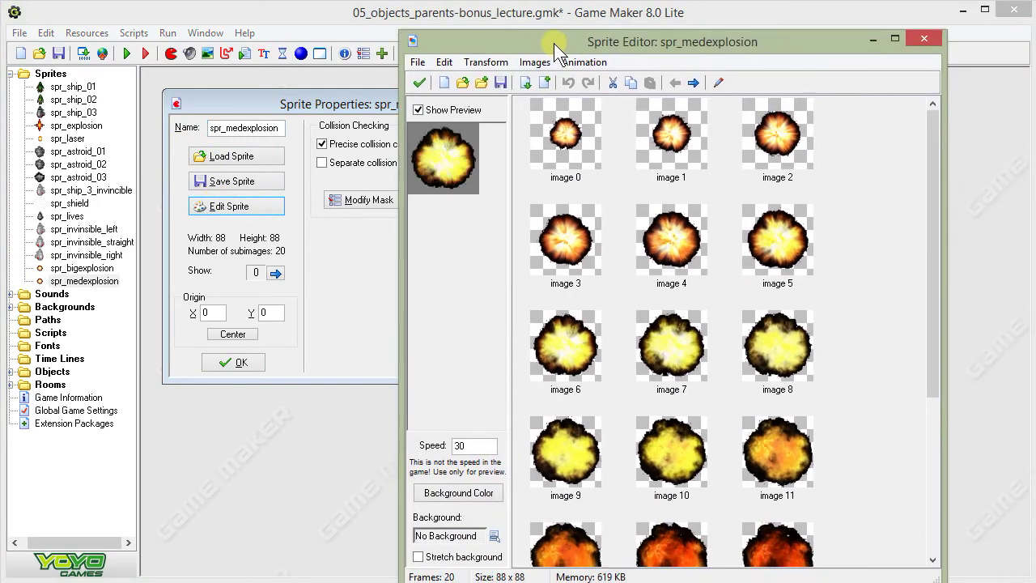
left_click(486, 63)
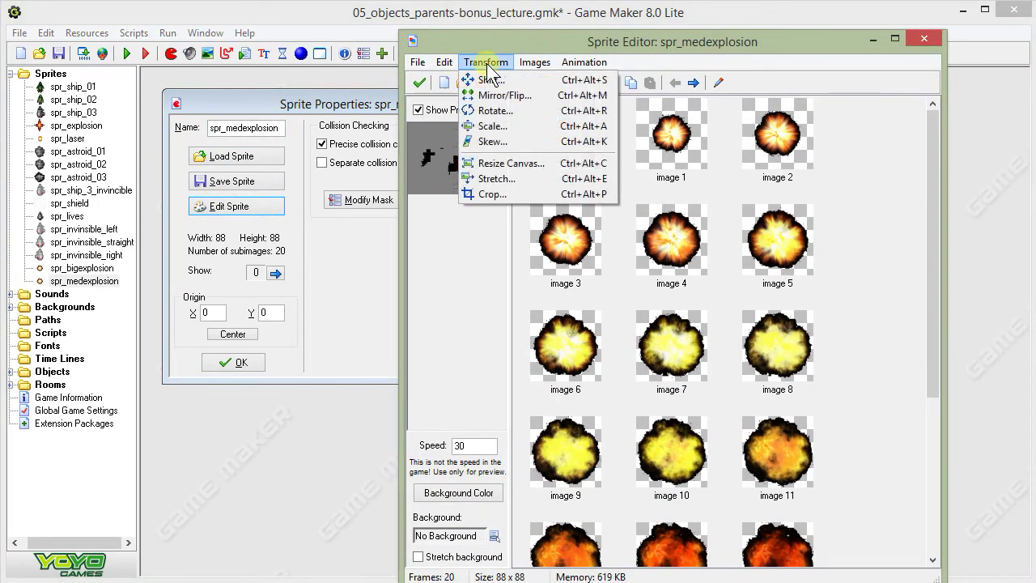
left_click(494, 127)
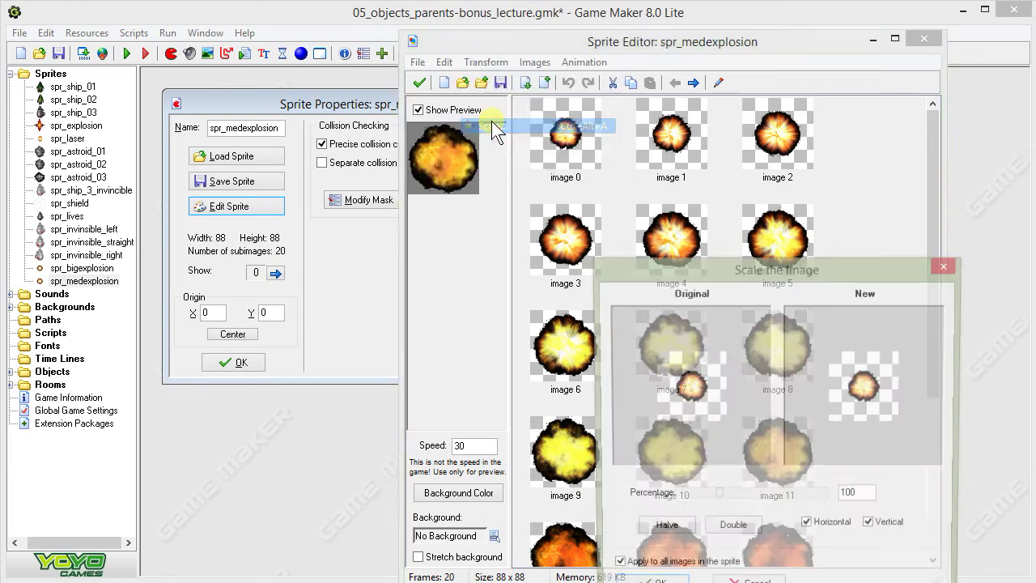
left_click_drag(712, 270, 644, 130)
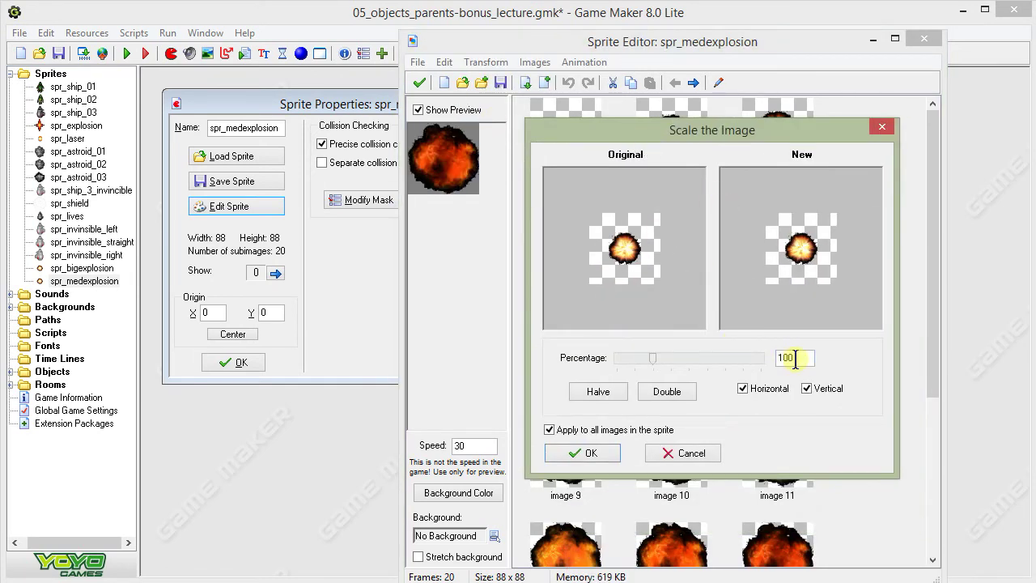
left_click(605, 392)
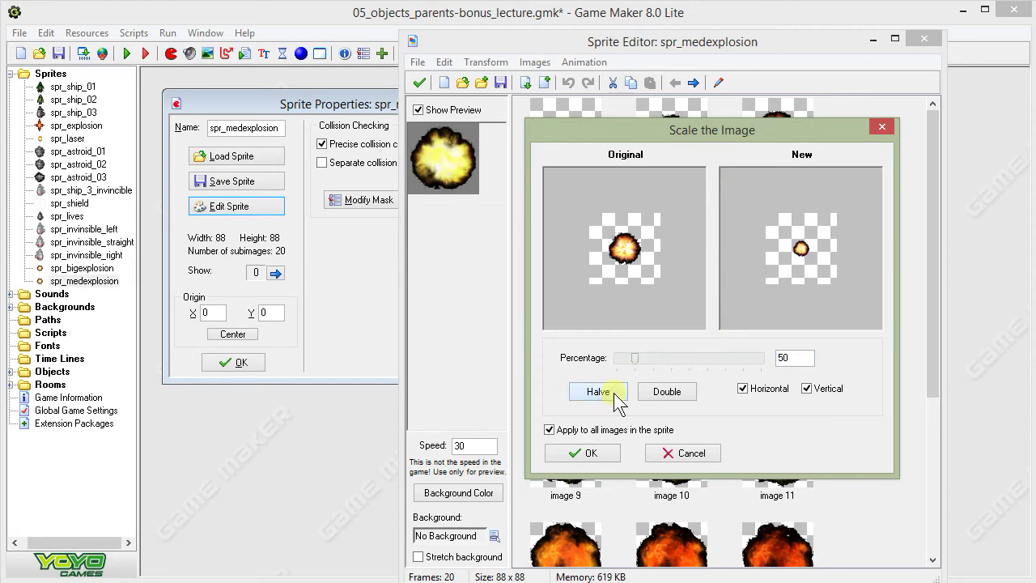
left_click(583, 453)
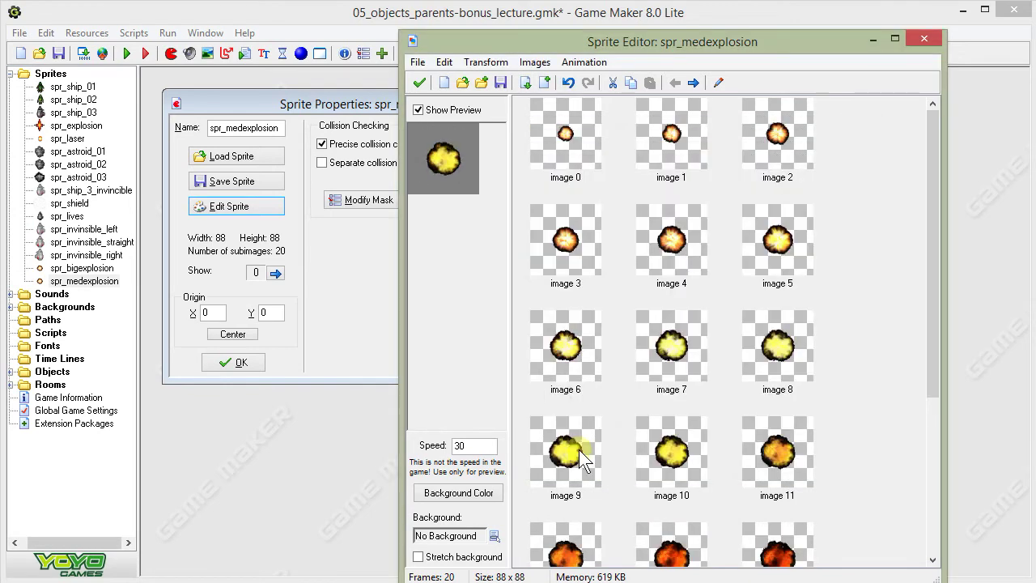
left_click(420, 83)
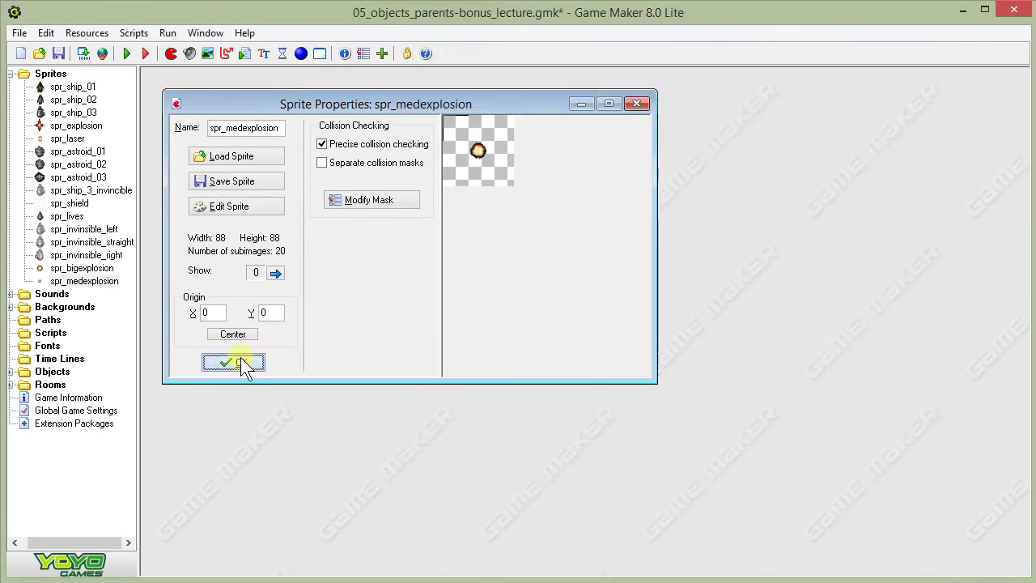
left_click(241, 362)
Step: Duplicate spr_medexplosion and name the copy spr_smallexplosion
right_click(94, 283)
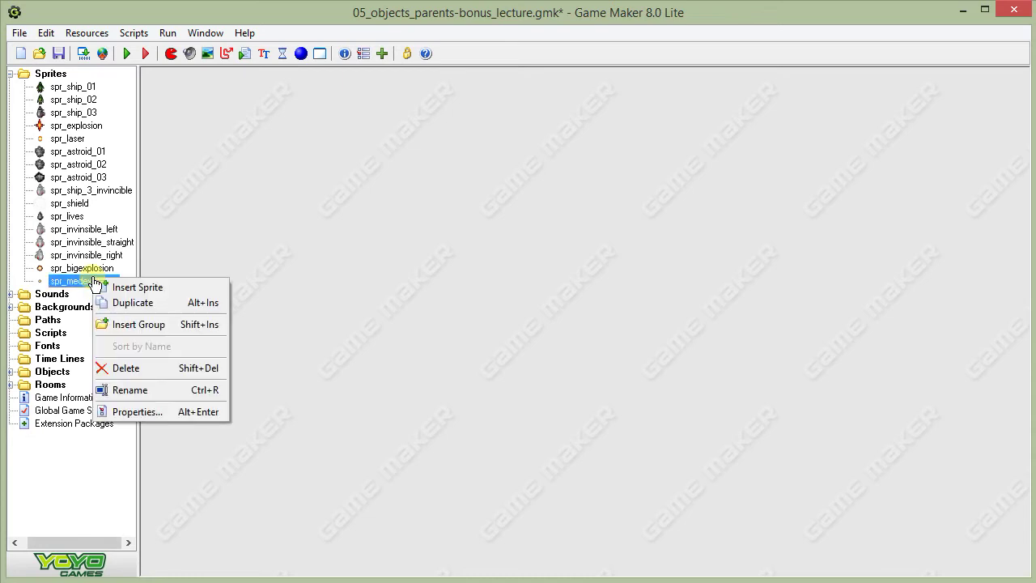
left_click(130, 303)
left_click_drag(272, 149, 187, 148)
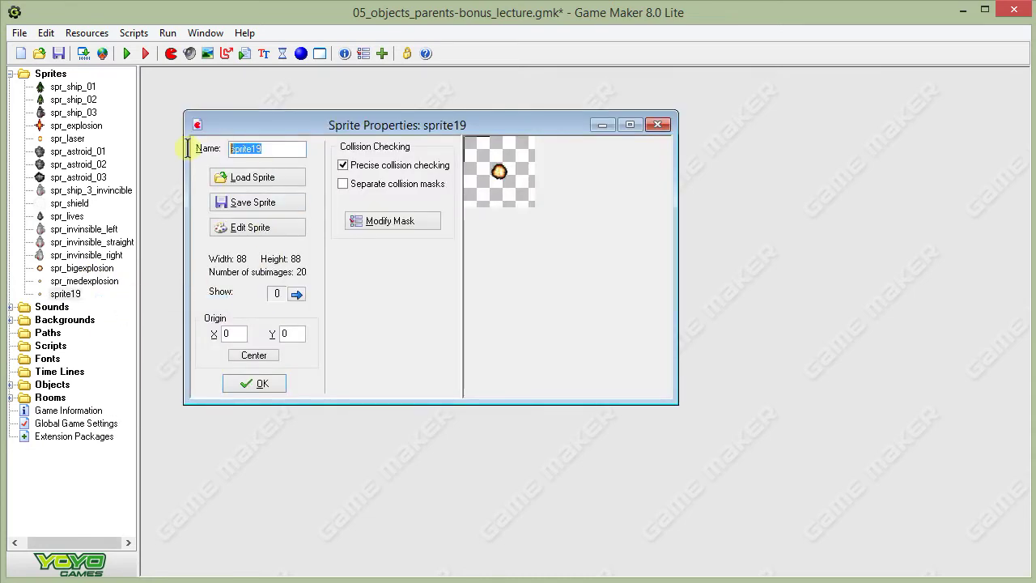
type("spr_")
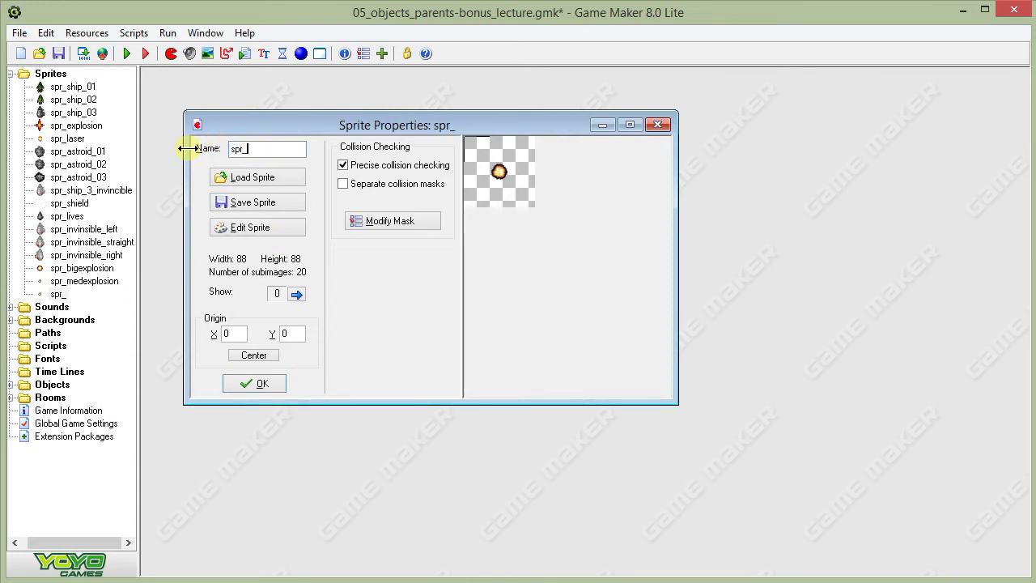
type("s")
type("mall")
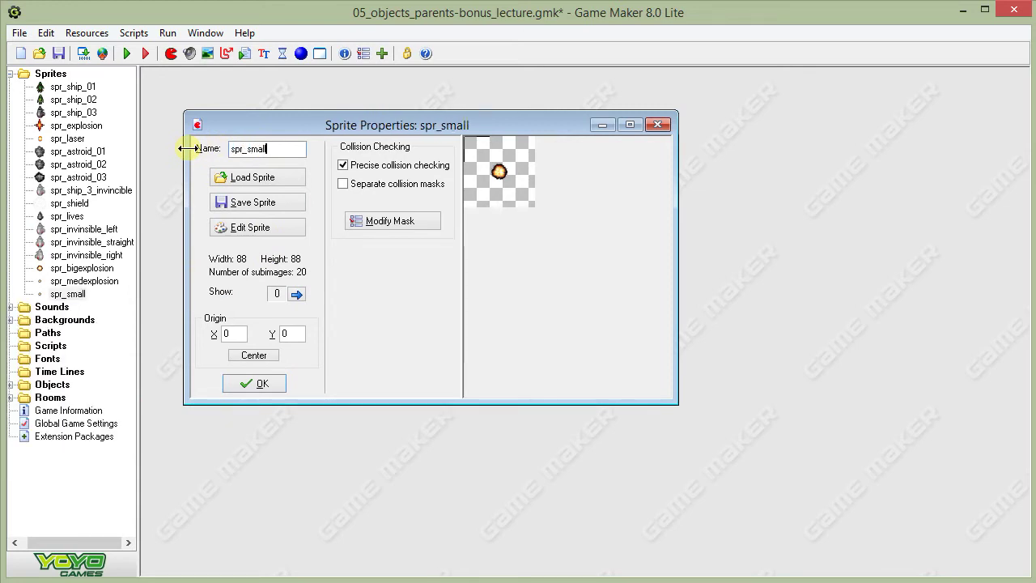
type("explosion")
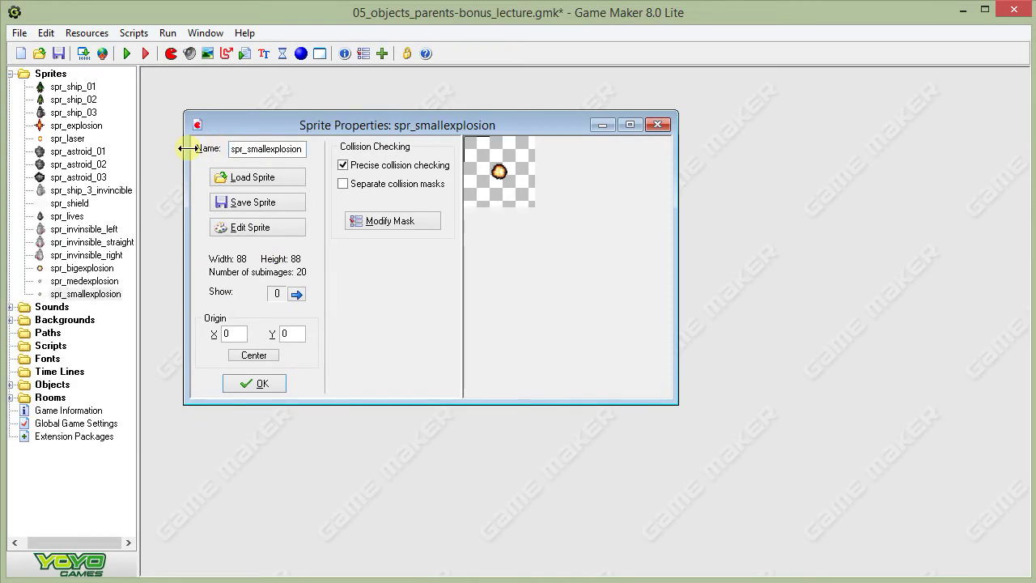
Step: Halve all frames of spr_smallexplosion and close the sprite editor
left_click(249, 224)
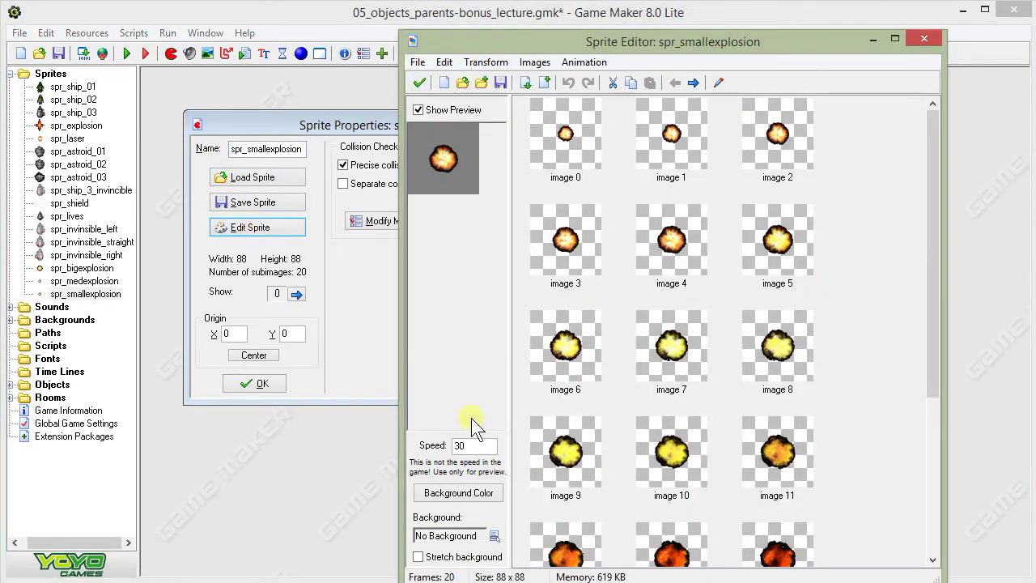
left_click(488, 63)
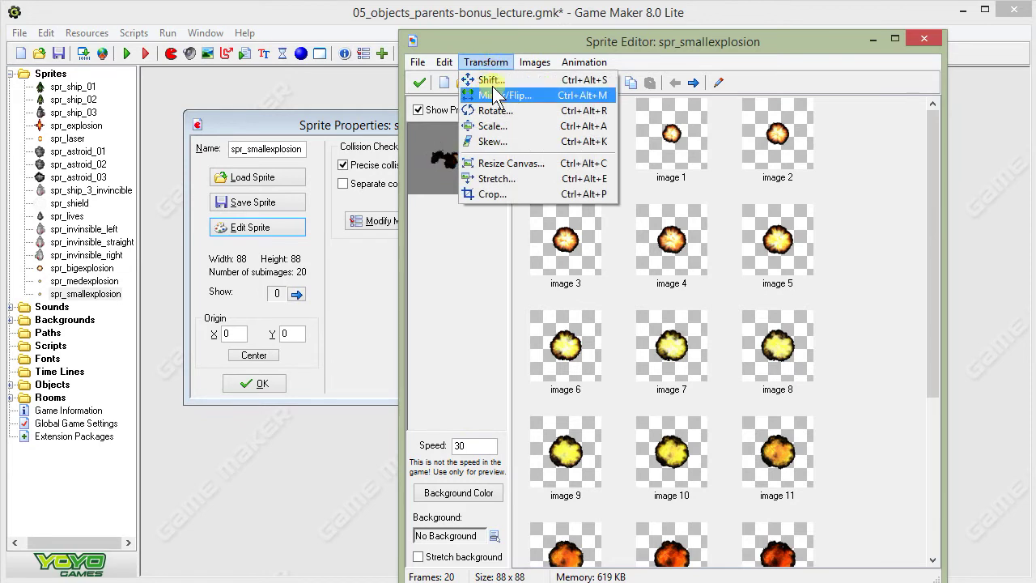
left_click(492, 125)
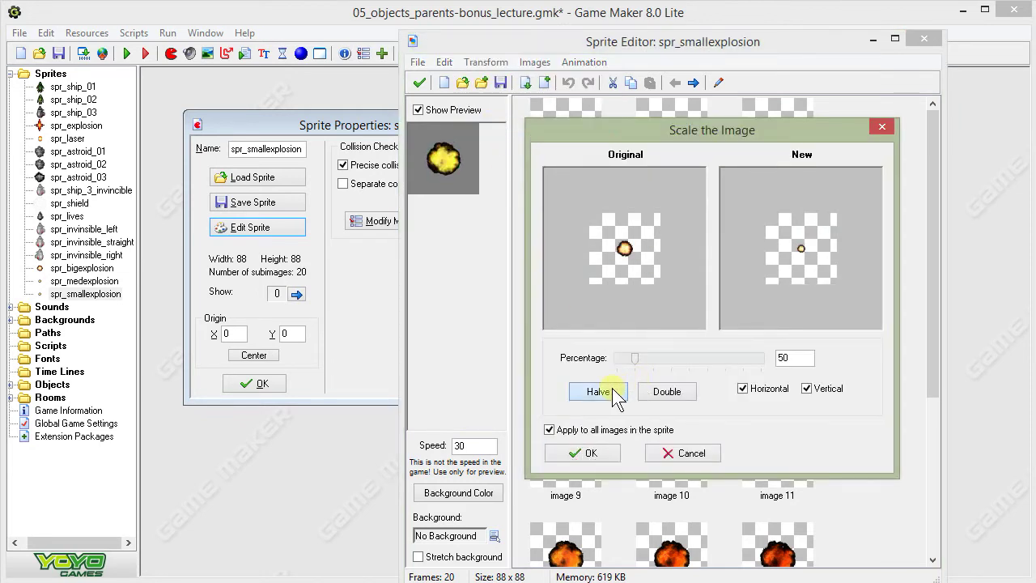
left_click(575, 455)
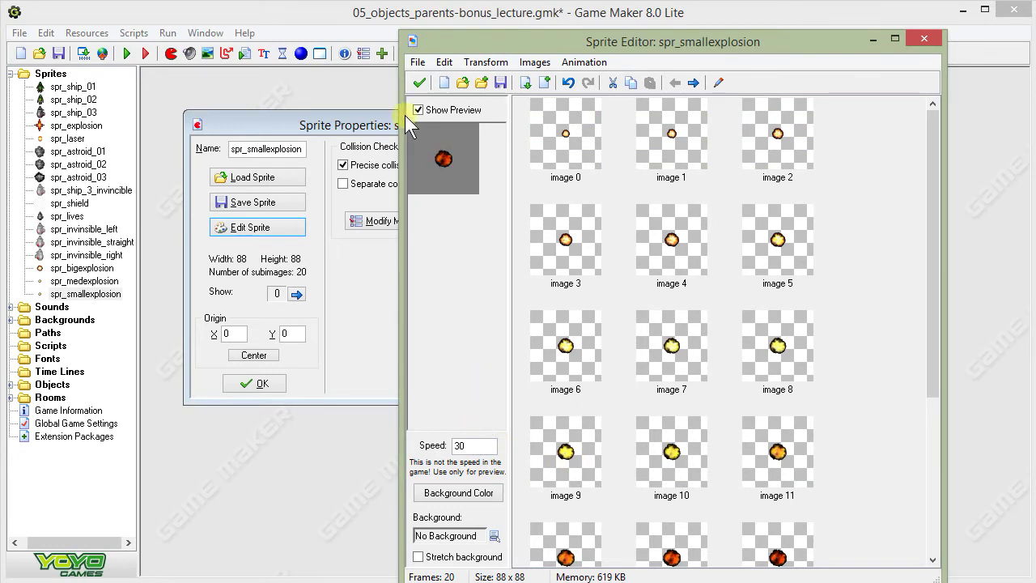
left_click(418, 83)
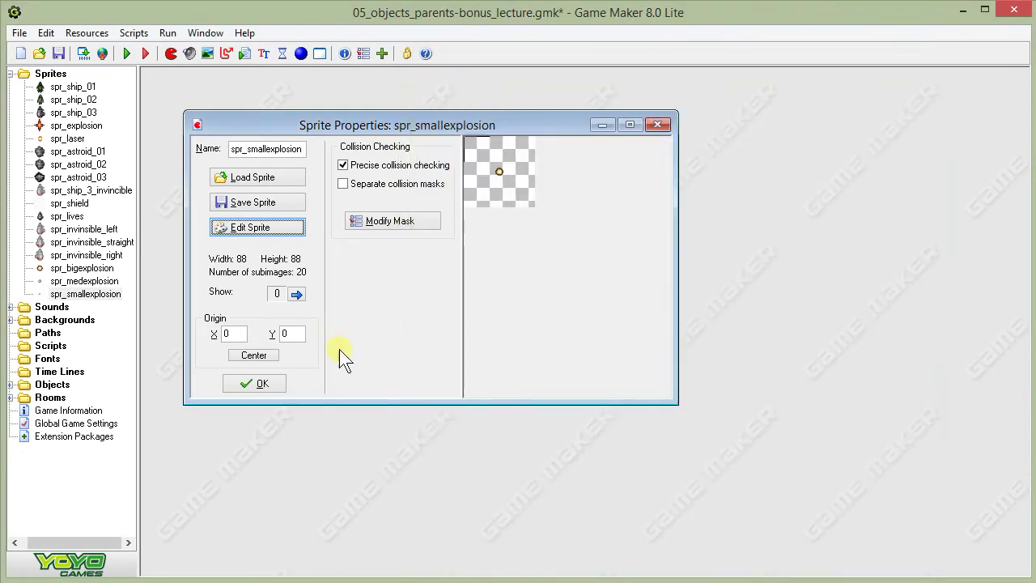
Step: Confirm spr_smallexplosion's properties, widen the resource tree, and expand the Sounds folder
left_click(254, 384)
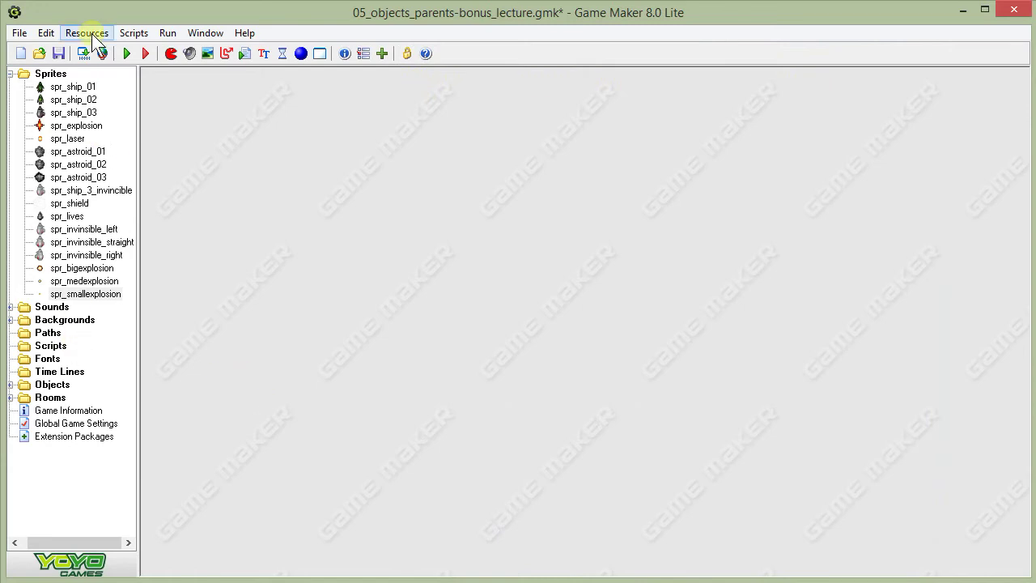
left_click_drag(111, 11, 99, 10)
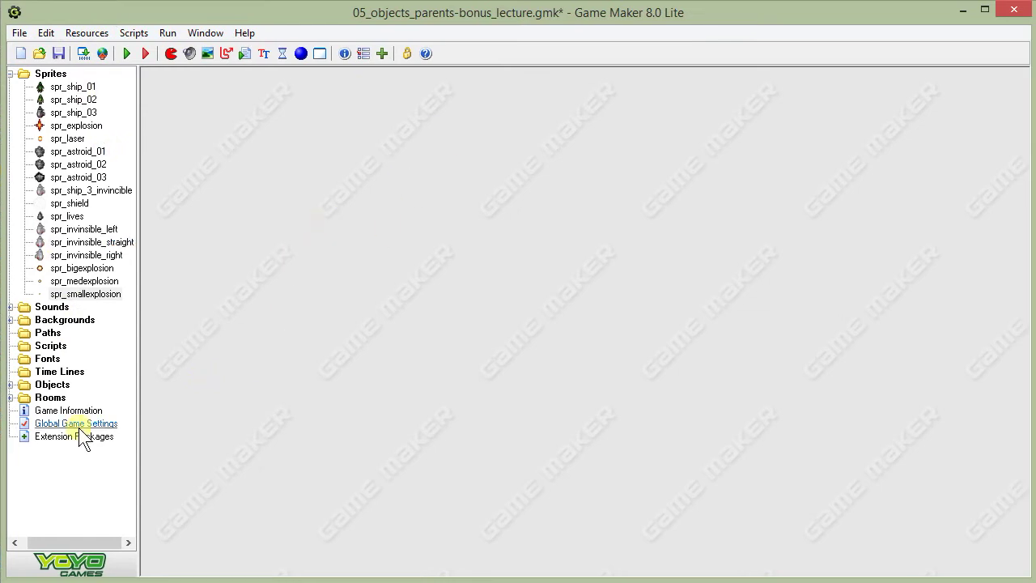
left_click_drag(138, 343, 159, 341)
left_click(19, 308)
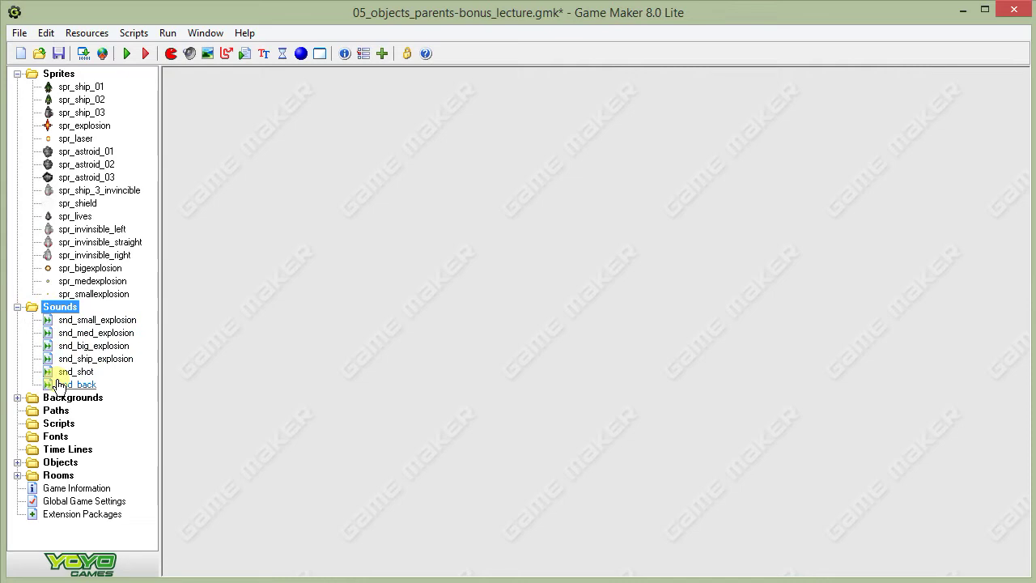
Step: Review snd_small_explosion's properties (small_explosion.wav, normal sound) and close them unchanged
double_click(64, 322)
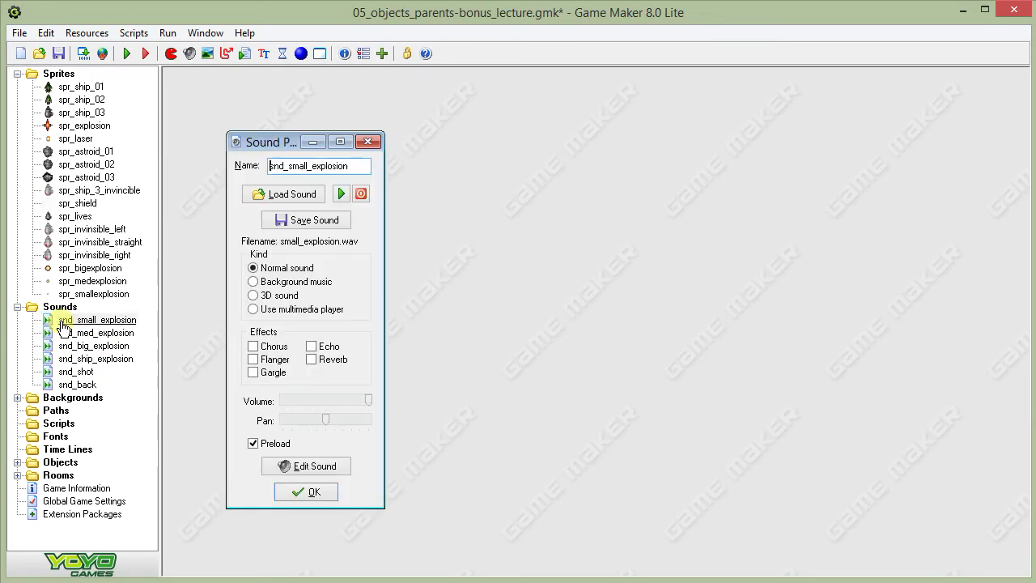
left_click_drag(259, 138, 314, 110)
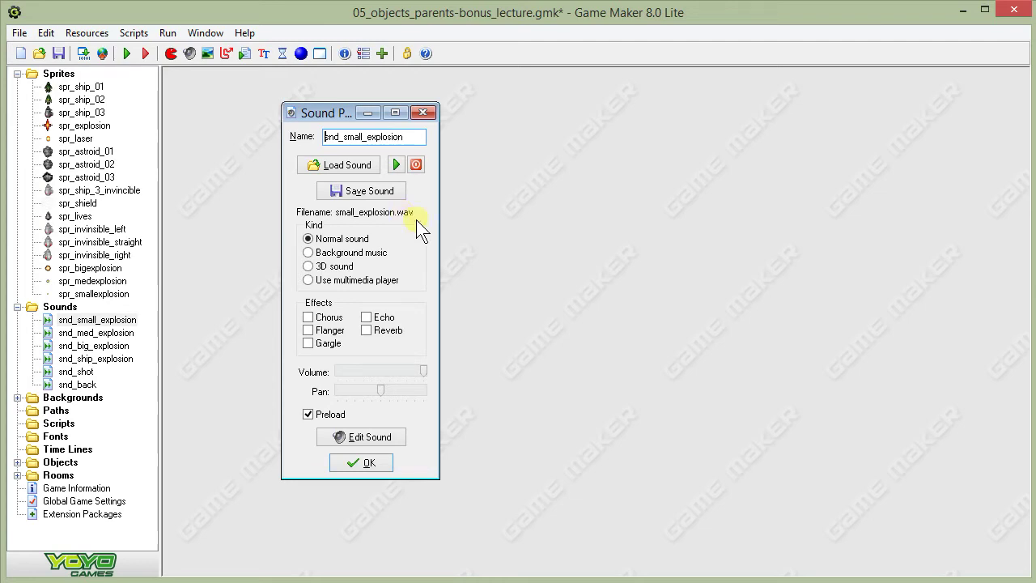
left_click(366, 462)
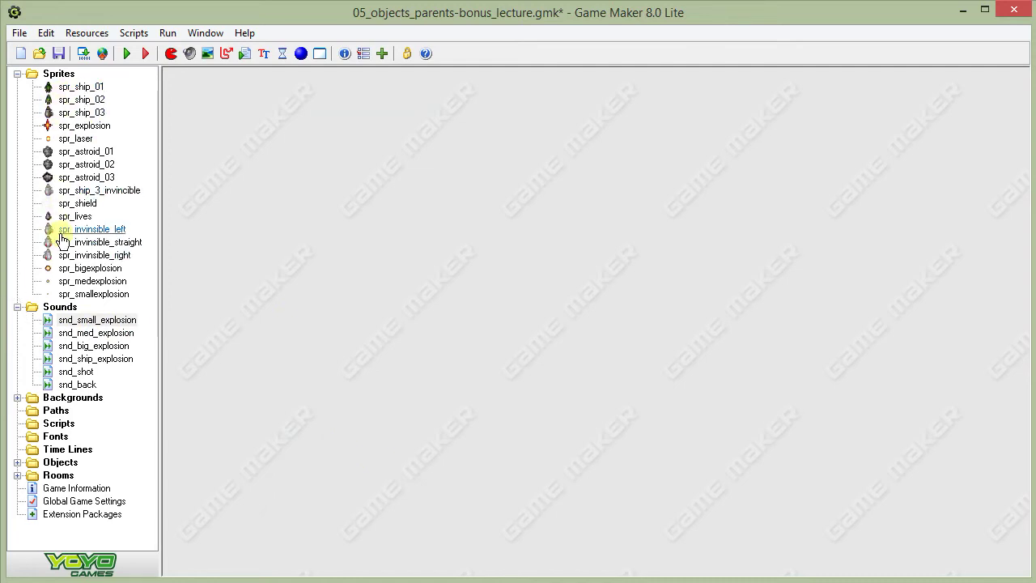
Step: Collapse the Sounds and Sprites folders and expand the Objects folder
left_click(18, 307)
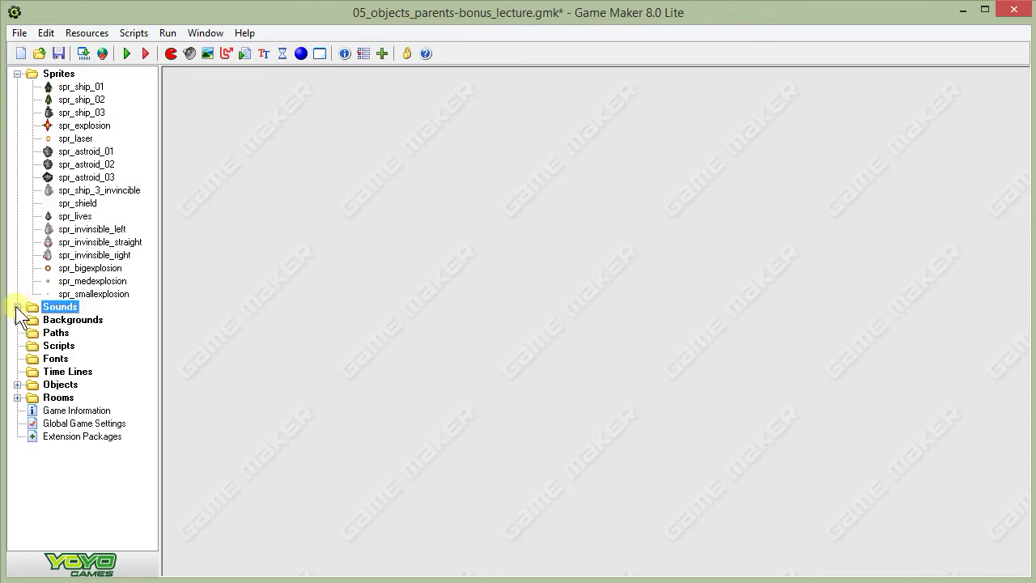
left_click(18, 73)
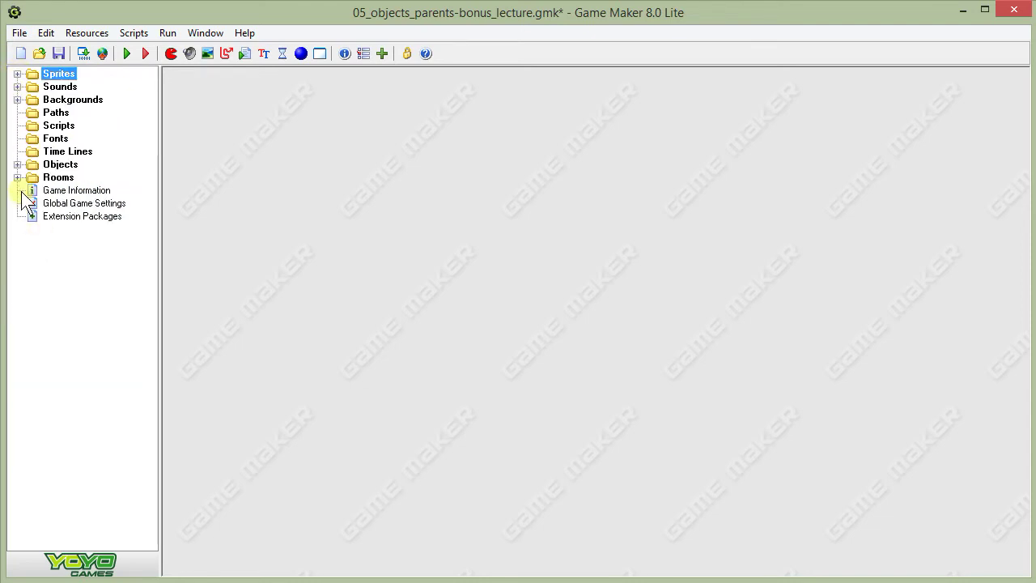
left_click(18, 164)
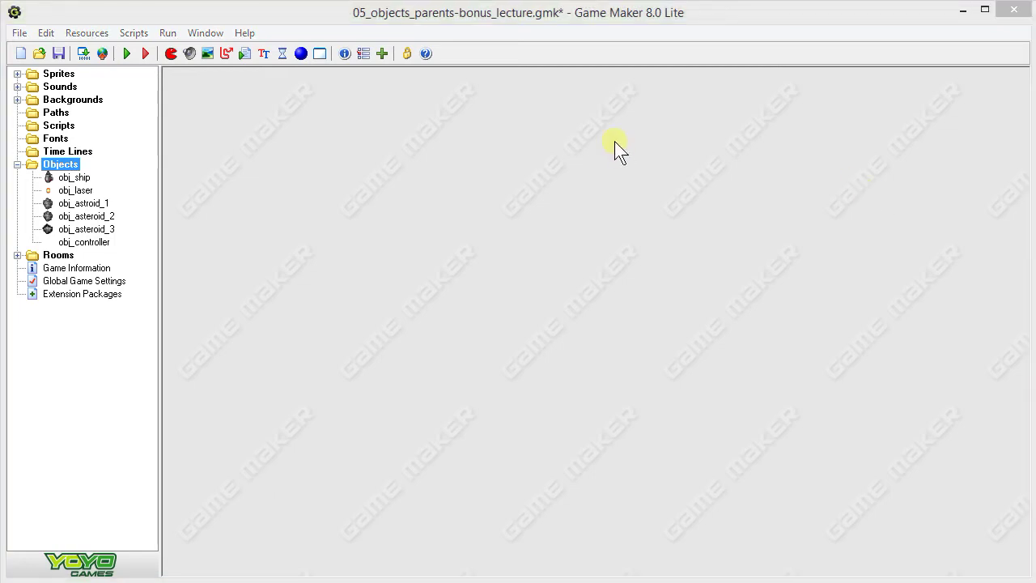
Step: Inspect obj_ship's events in its properties window, then close it
double_click(71, 179)
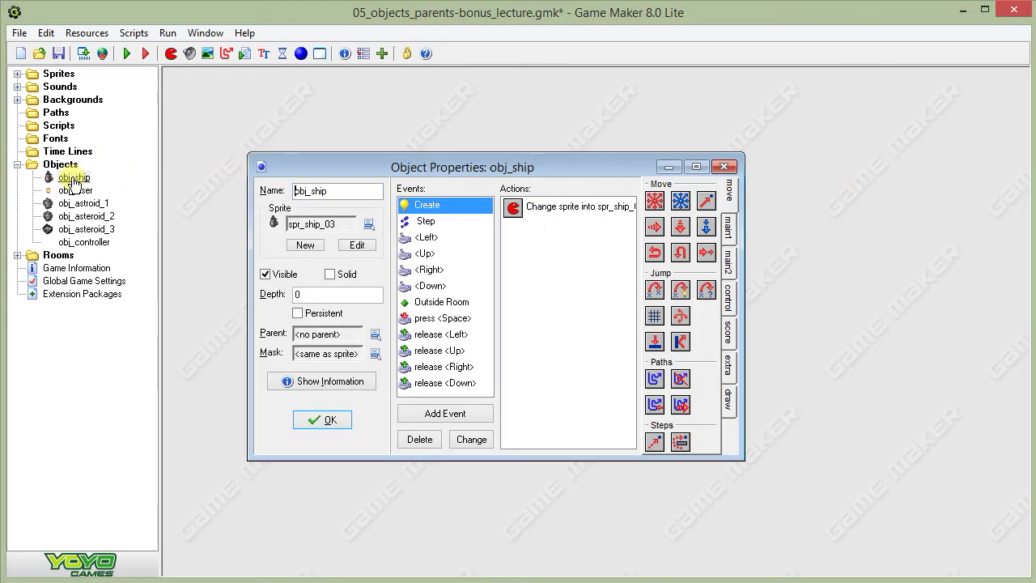
left_click_drag(356, 155, 327, 123)
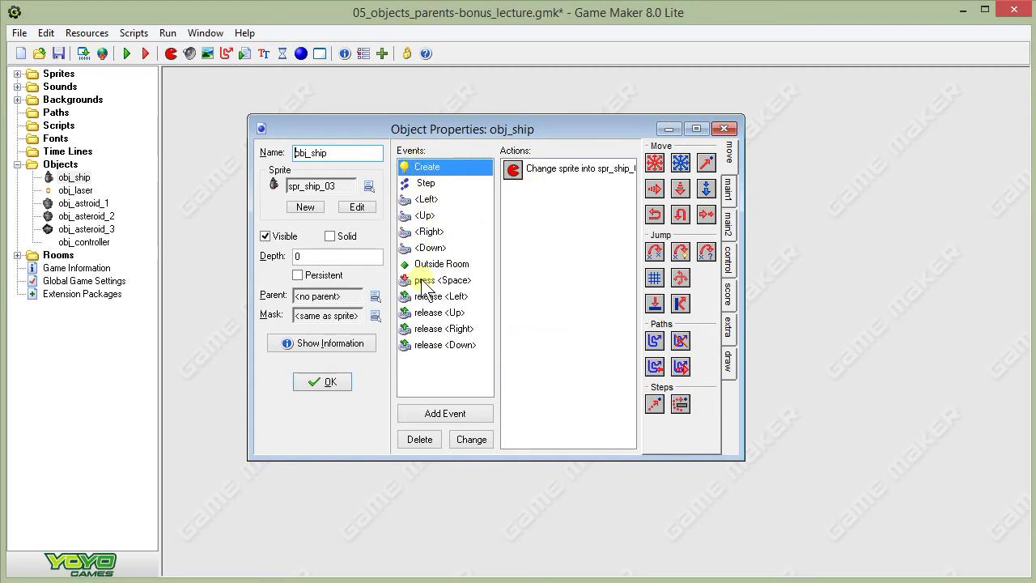
left_click(328, 382)
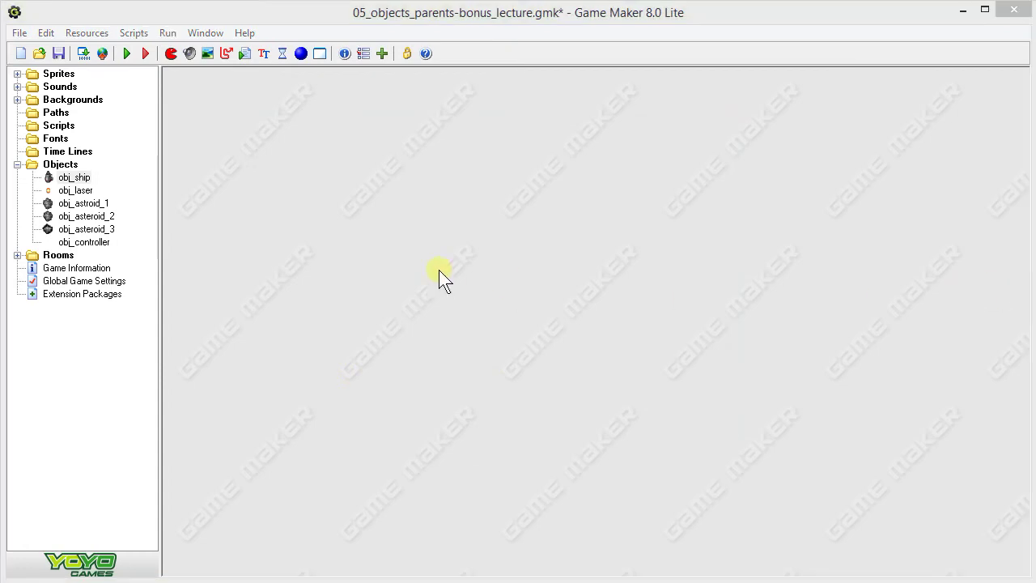
Step: Bring up obj_laser's Object Properties to view its Create event actions
left_click(73, 190)
left_click(73, 190)
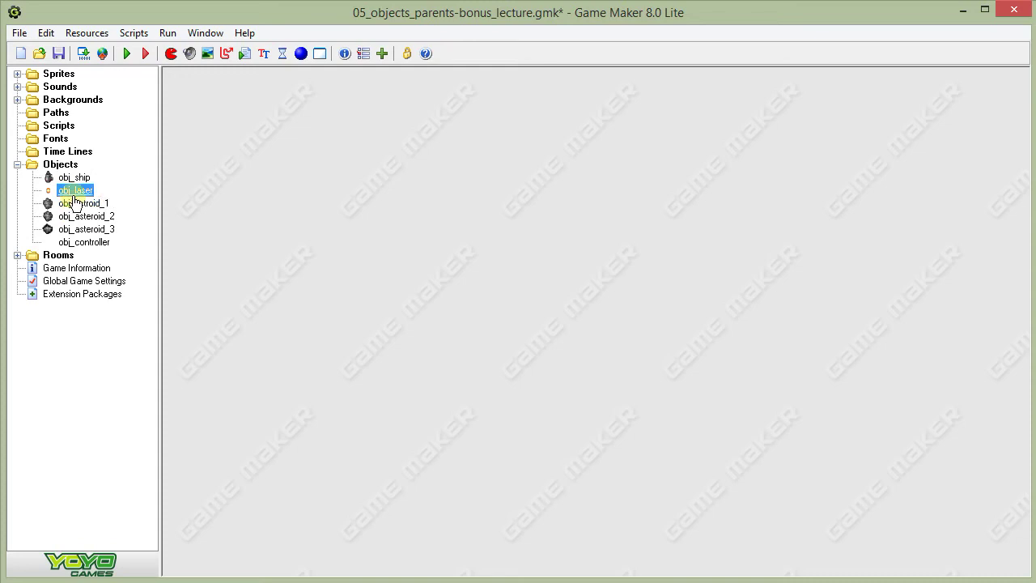
double_click(74, 191)
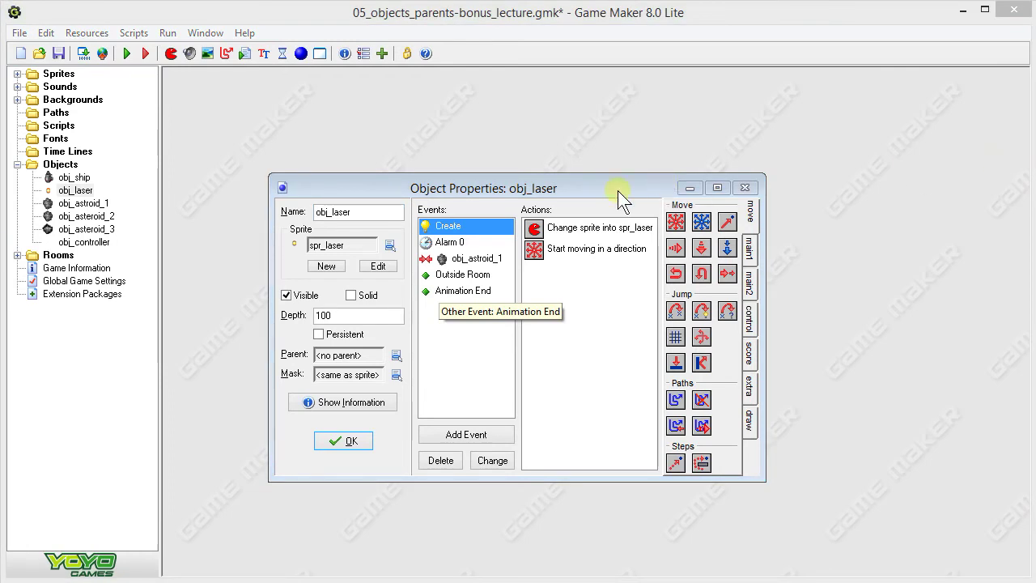
left_click_drag(619, 182, 562, 119)
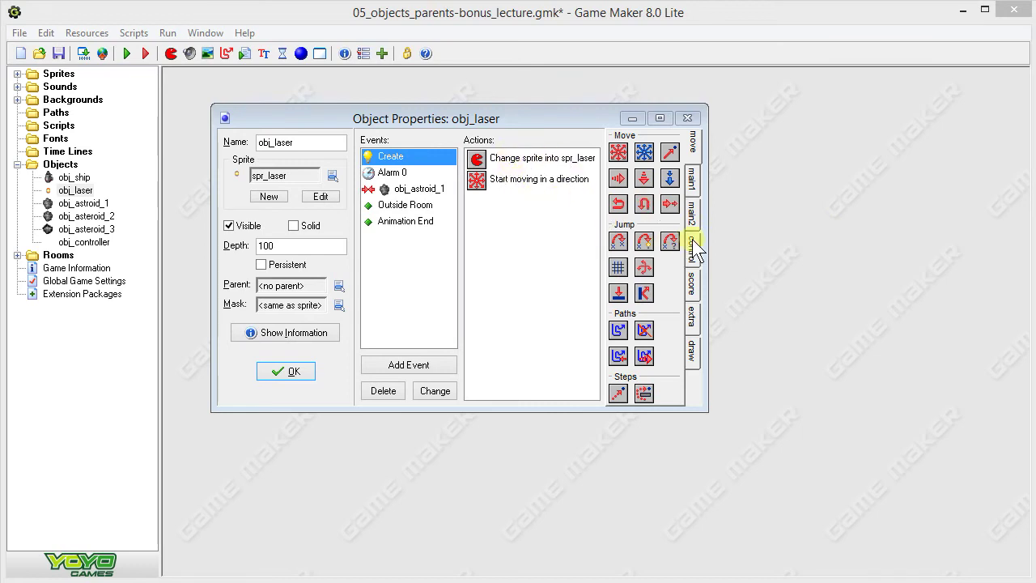
Step: Add a Play Sound action with snd_shot at the start of obj_laser's Create event
left_click(694, 212)
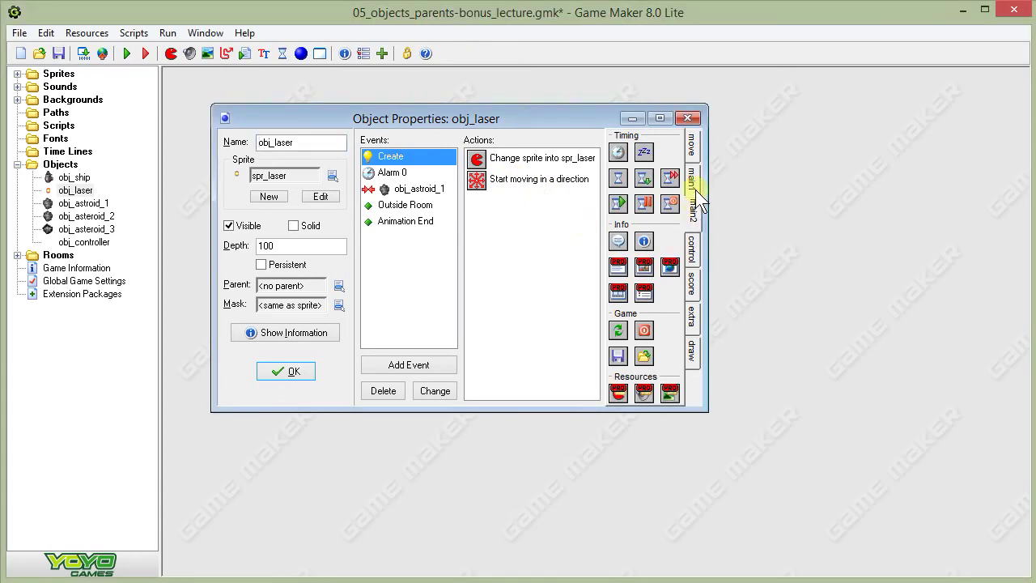
left_click(696, 186)
left_click_drag(617, 255, 537, 157)
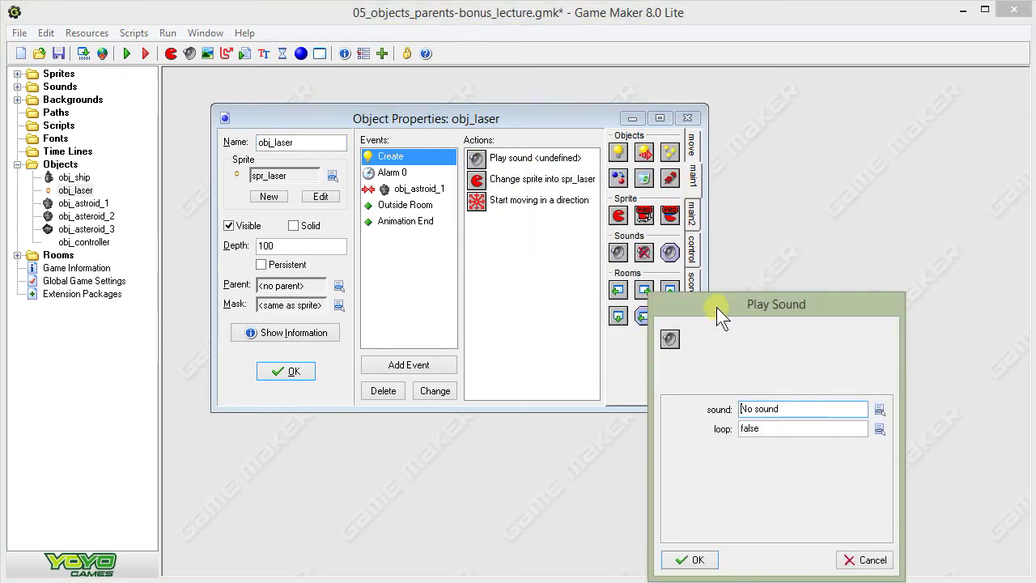
left_click_drag(716, 306, 719, 181)
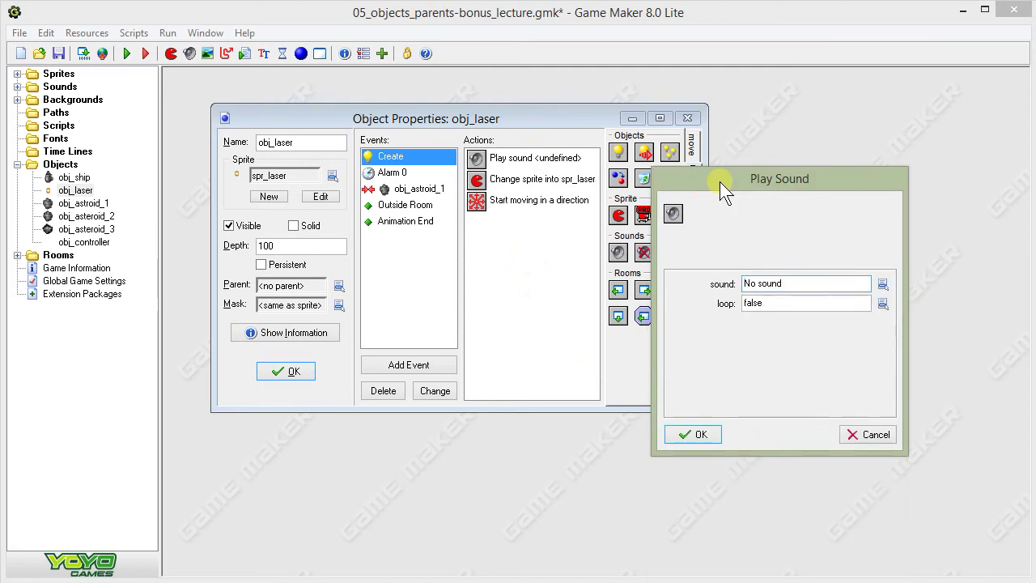
left_click(884, 283)
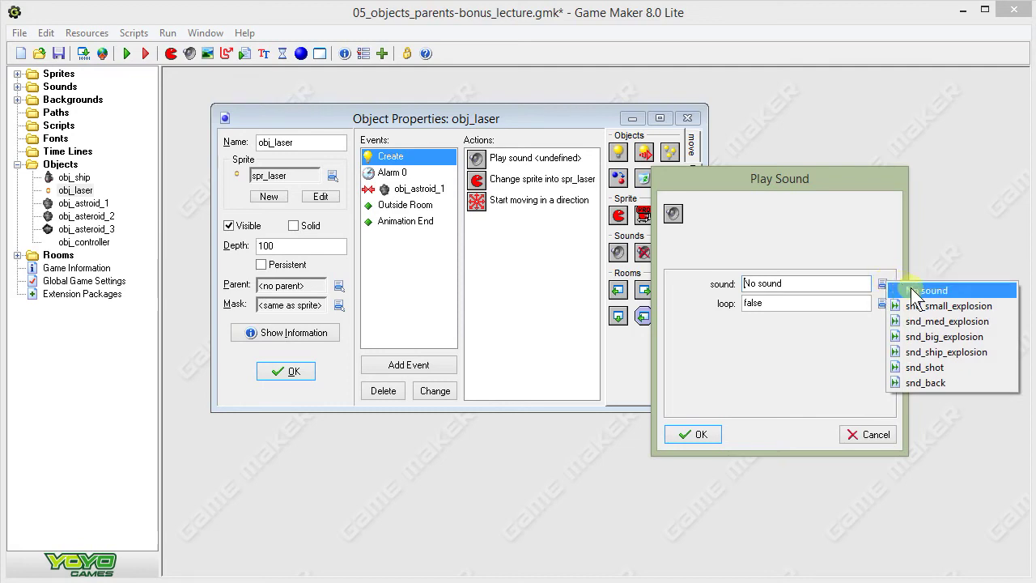
left_click(913, 368)
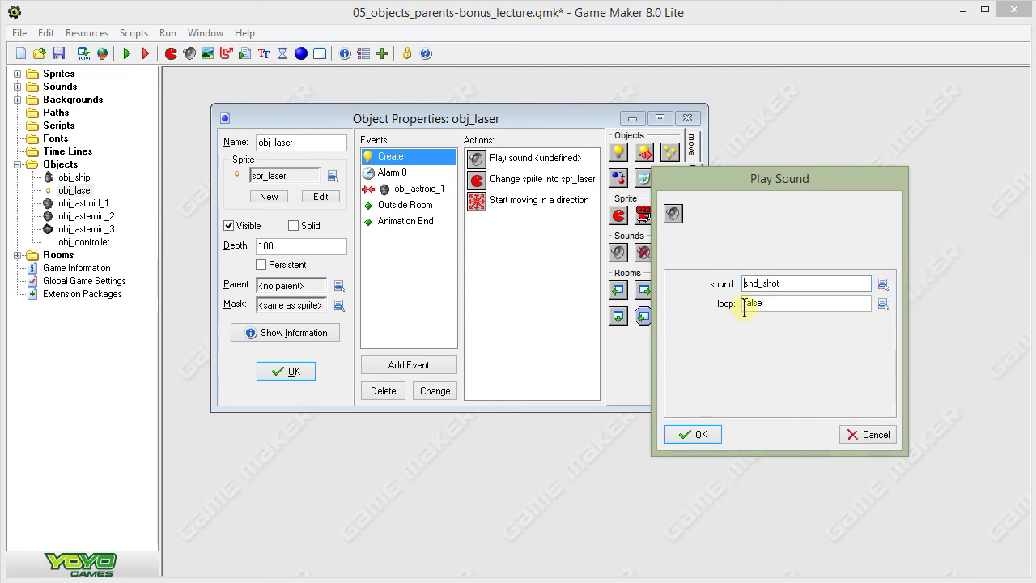
left_click(697, 427)
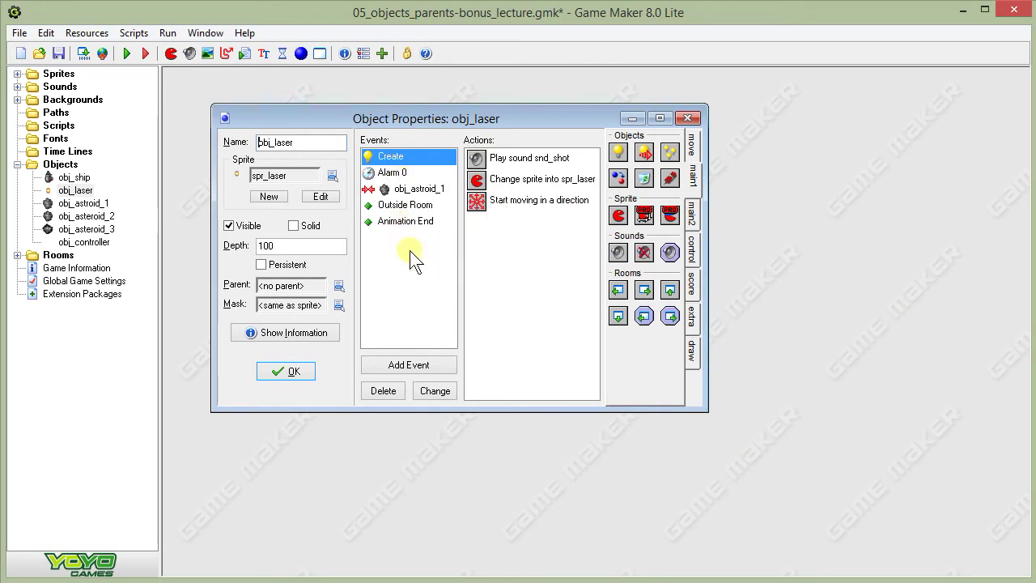
Step: In the obj_astroid_1 collision event, move the Set Alarm action to the top of the list
left_click(399, 191)
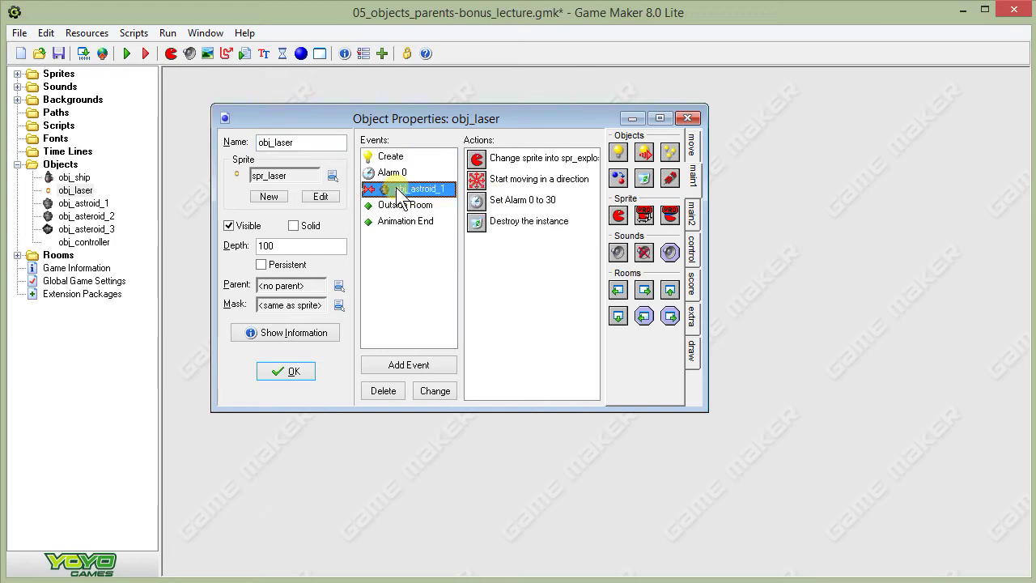
left_click(882, 275)
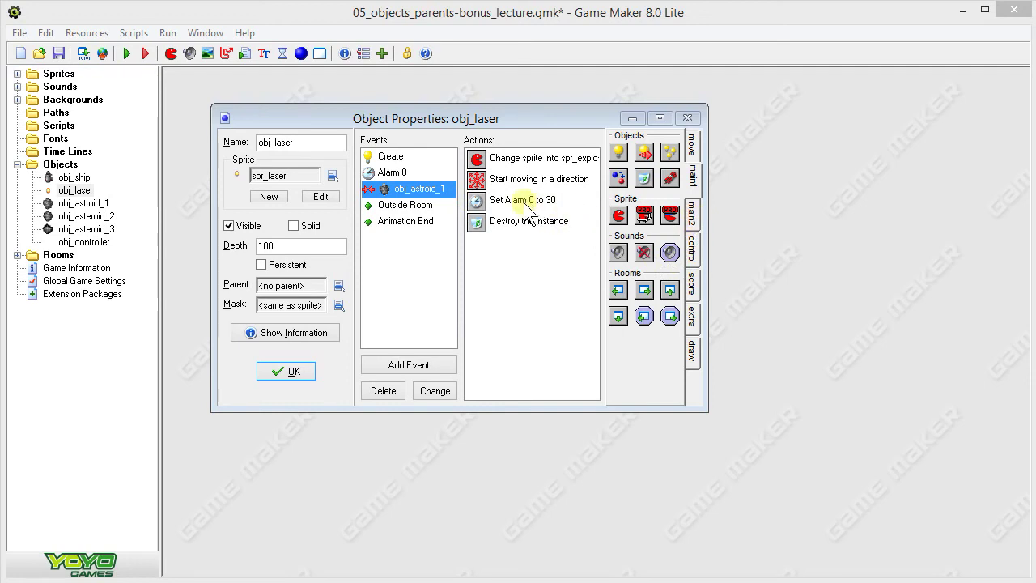
key("Delete")
left_click_drag(479, 207, 476, 155)
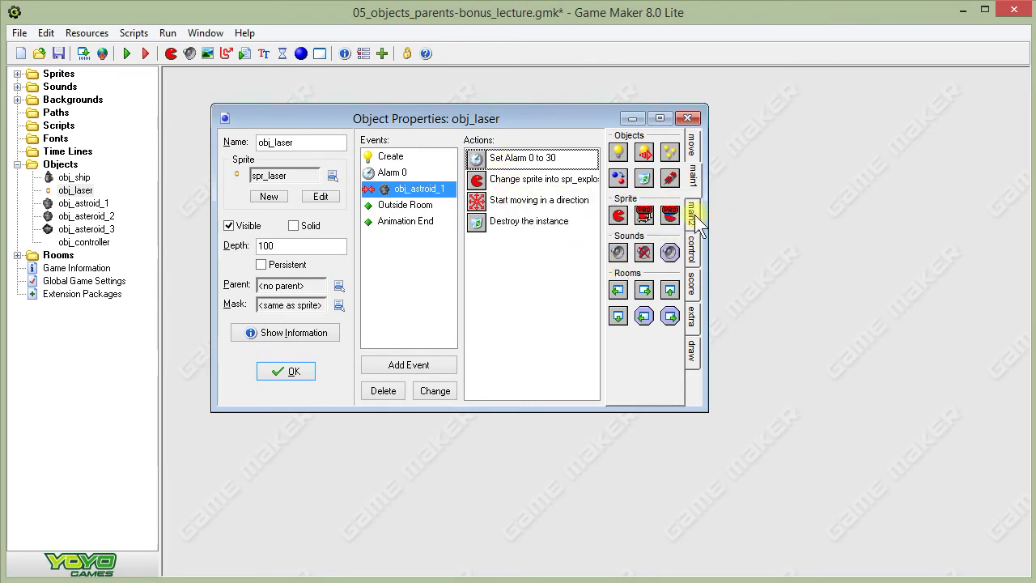
Step: Add a Play Sound action to the collision that plays snd_big_explosion
left_click_drag(617, 252, 557, 174)
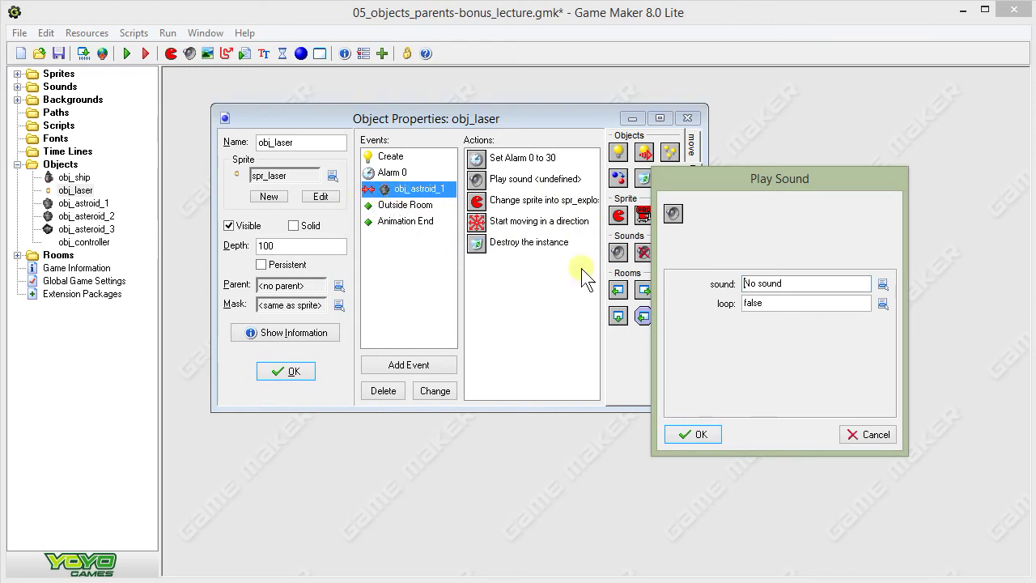
left_click(882, 285)
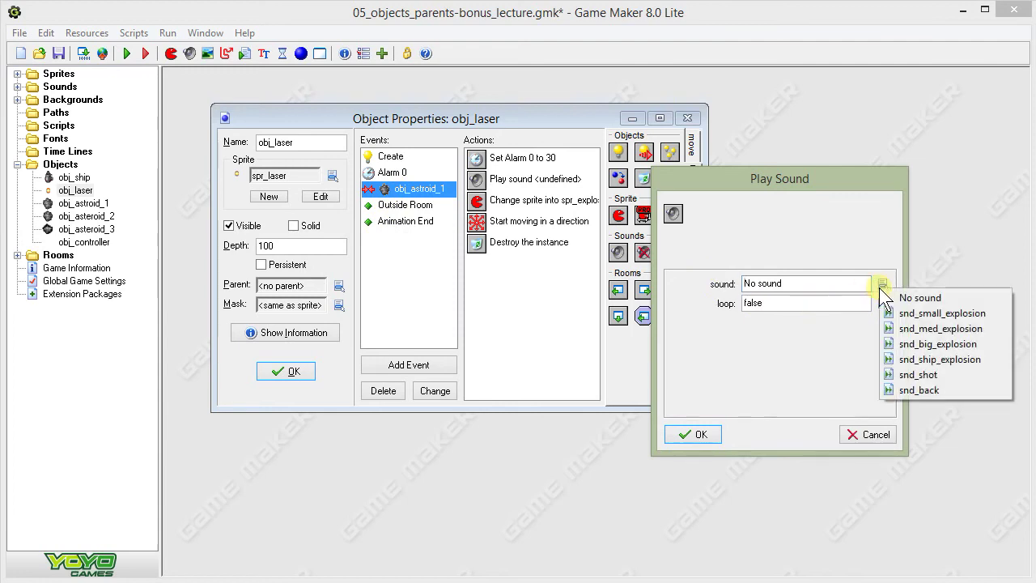
left_click(902, 343)
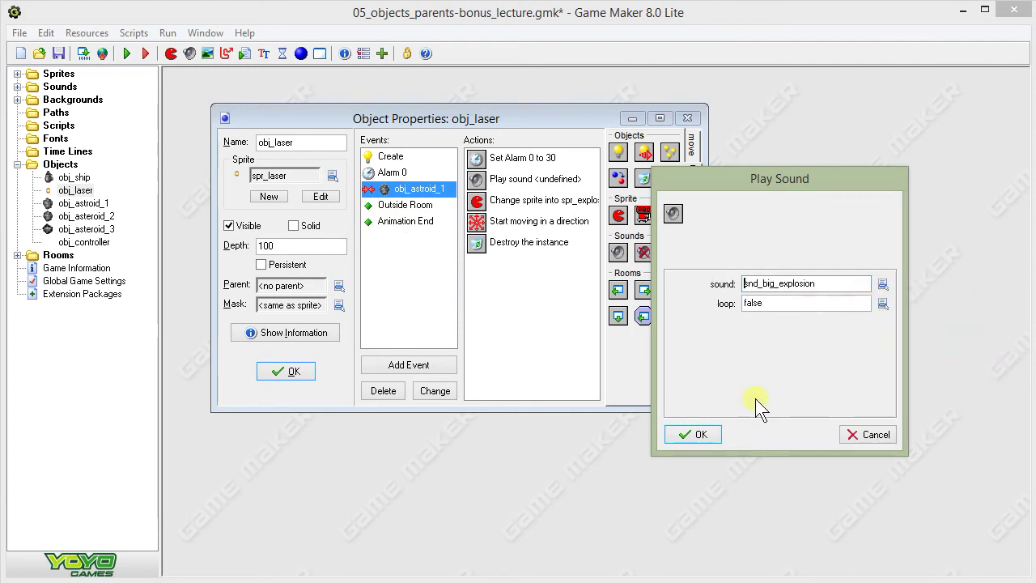
left_click(701, 435)
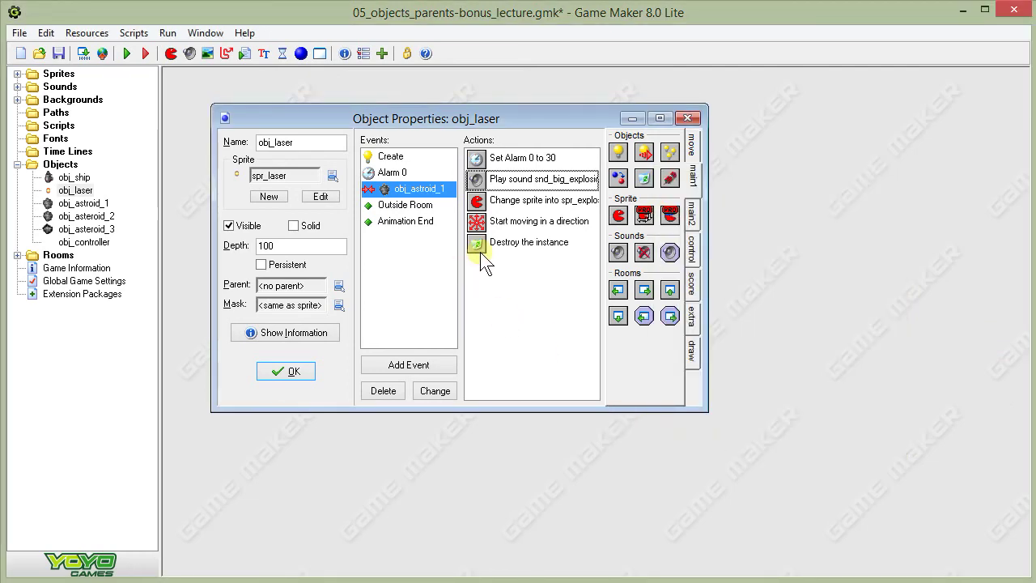
Step: Set the collision's Change Sprite action to spr_bigexplosion
double_click(475, 199)
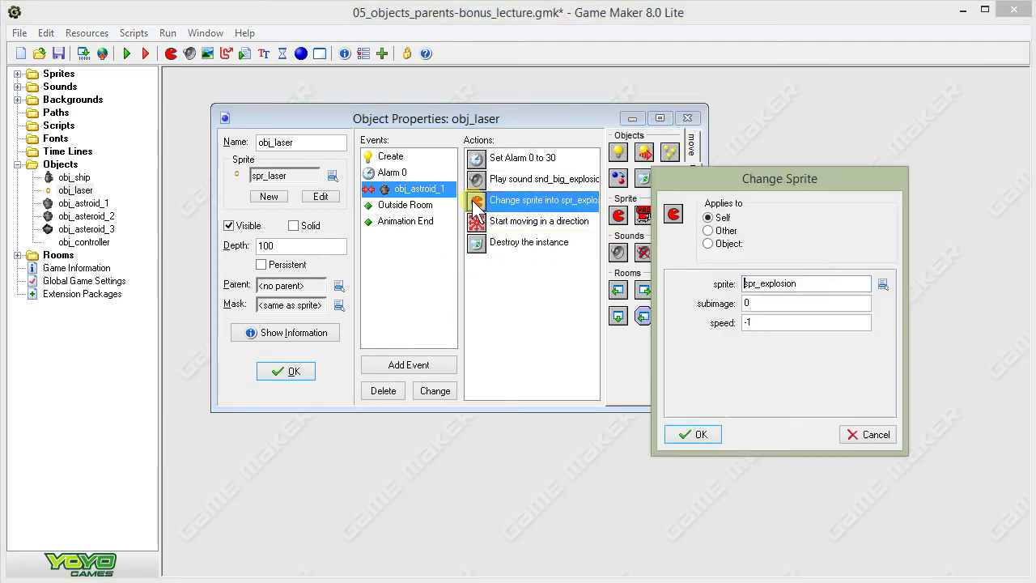
left_click(880, 284)
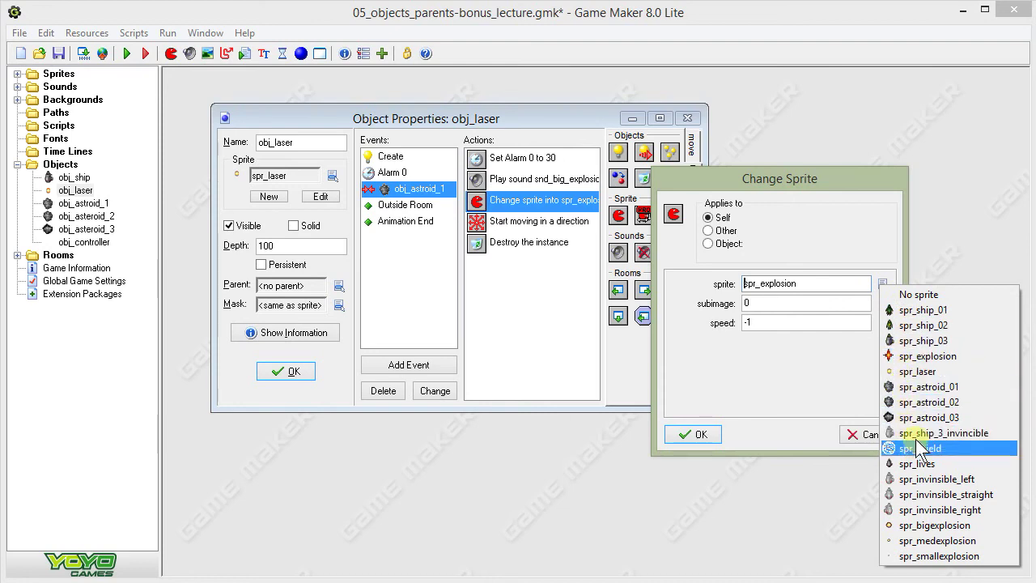
left_click(945, 527)
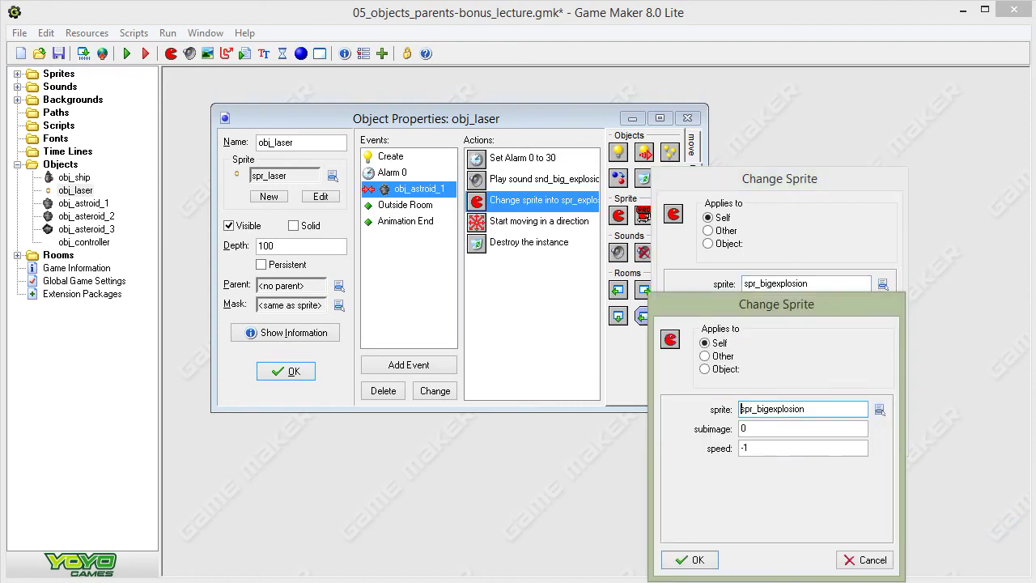
left_click_drag(857, 302, 1035, 302)
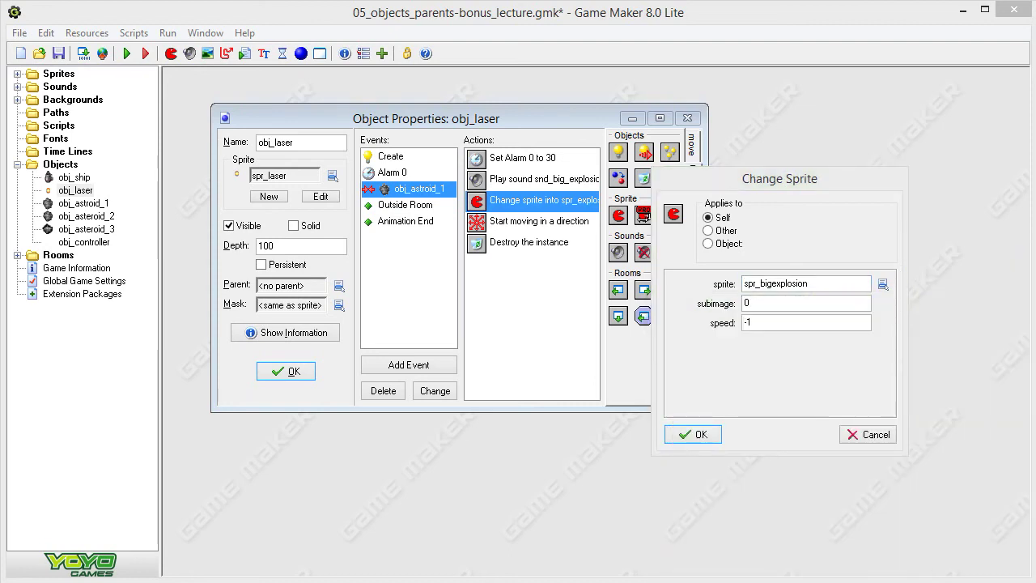
left_click(699, 436)
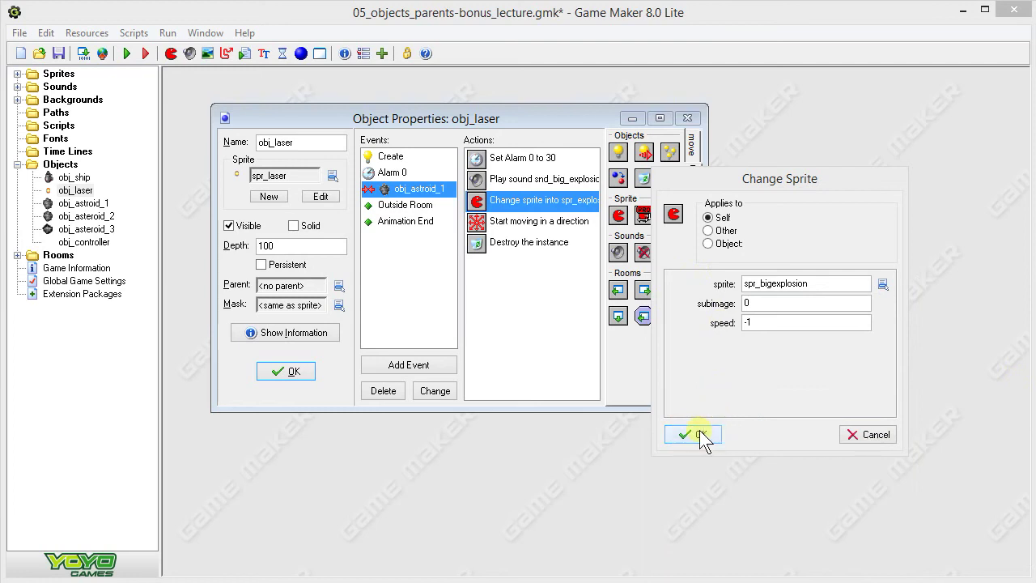
left_click(699, 434)
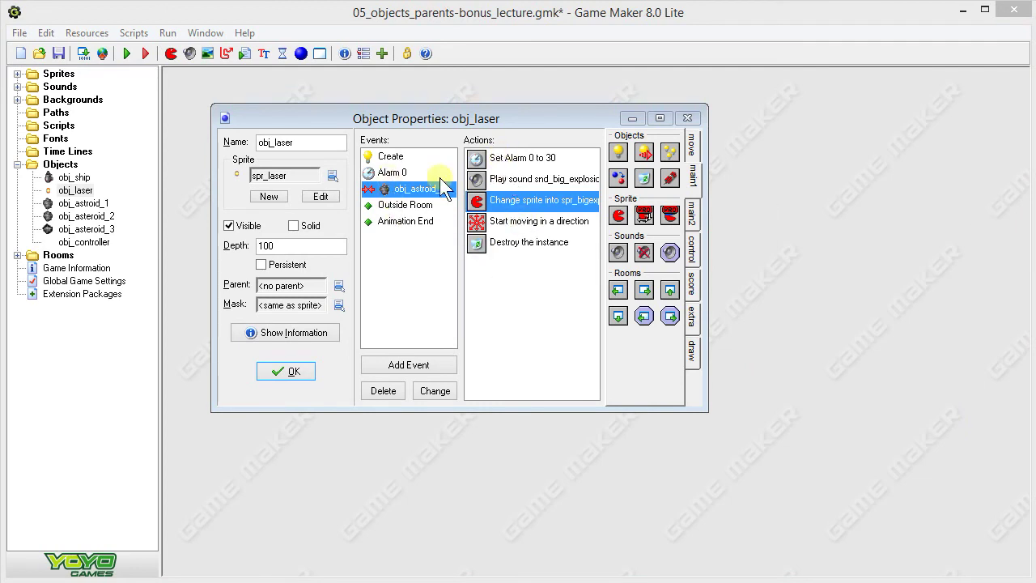
Step: Confirm Alarm 0's Destroy Instance action, then view the obj_astroid_1 collision's five actions
left_click(392, 173)
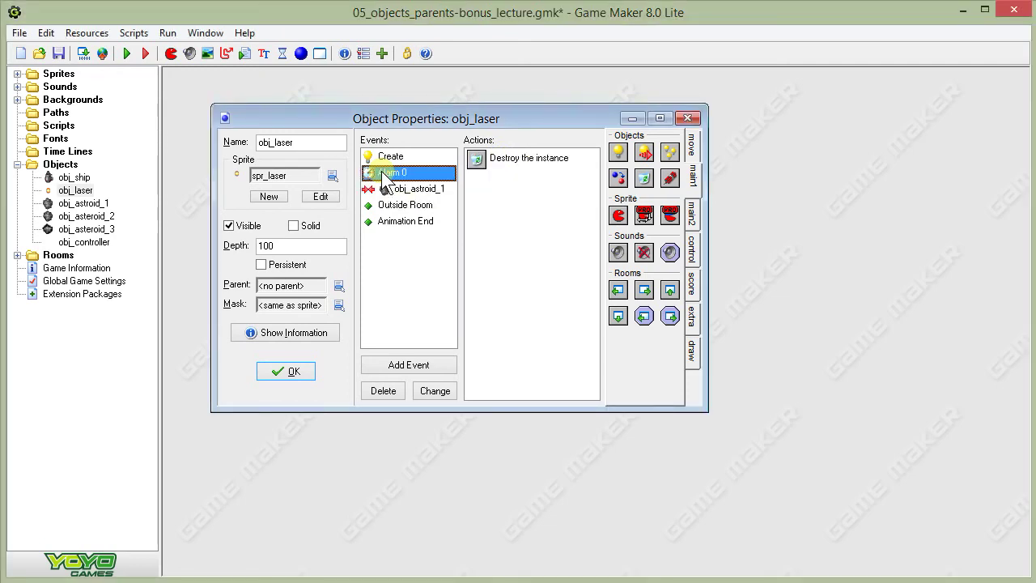
double_click(473, 160)
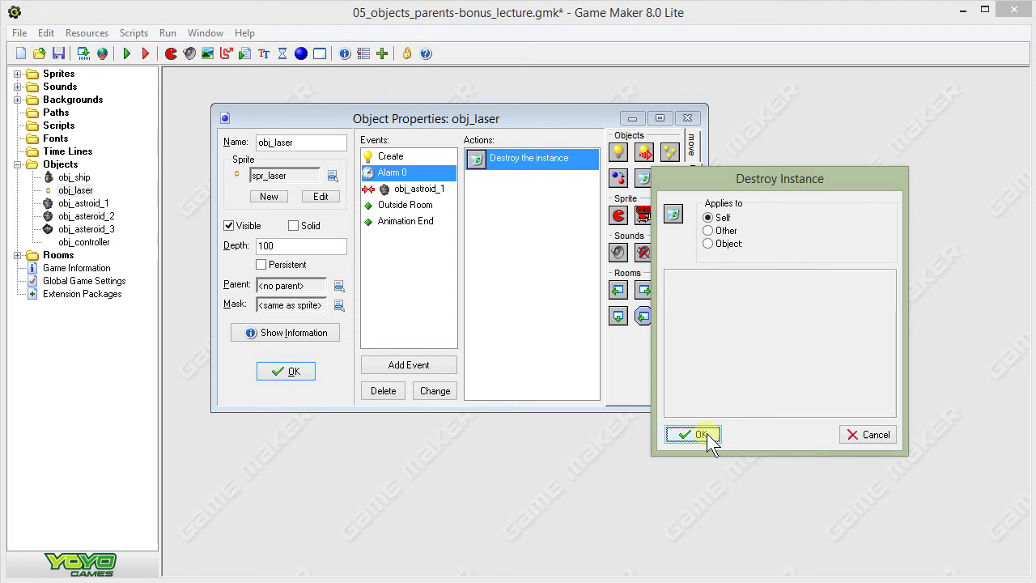
left_click(706, 433)
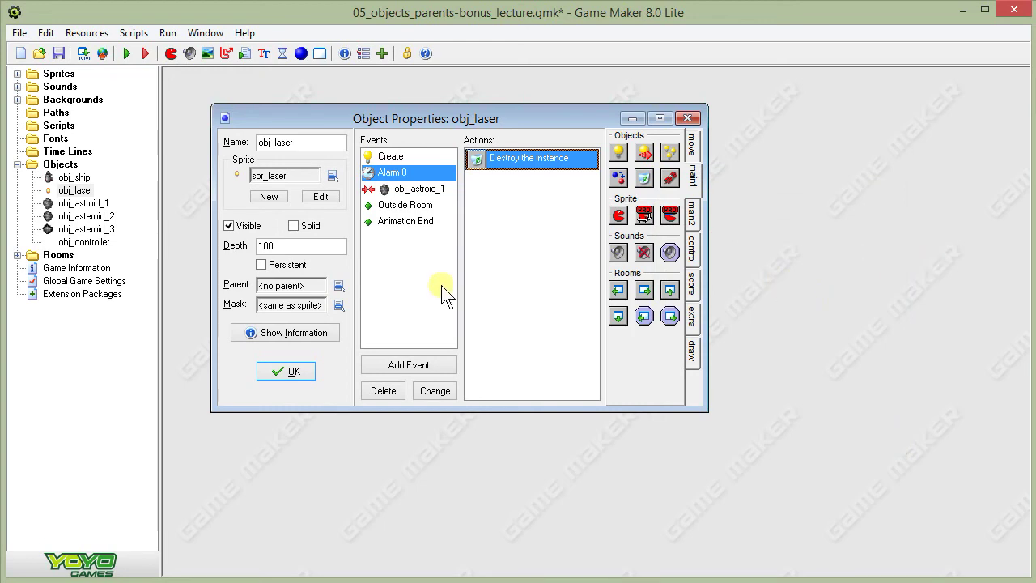
left_click(397, 188)
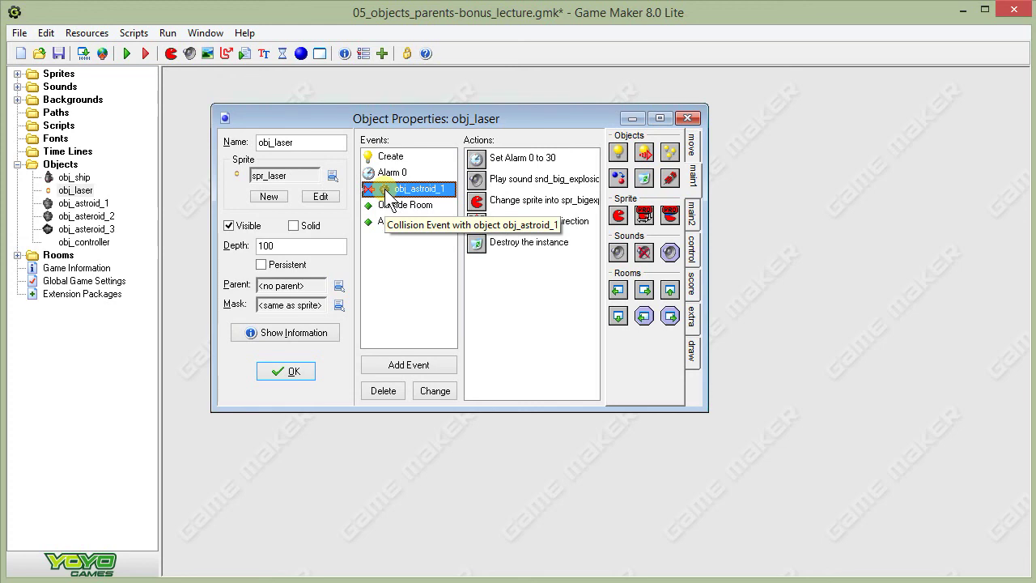
Step: Duplicate the obj_astroid_1 collision event as a new collision with obj_asteroid_2
right_click(389, 200)
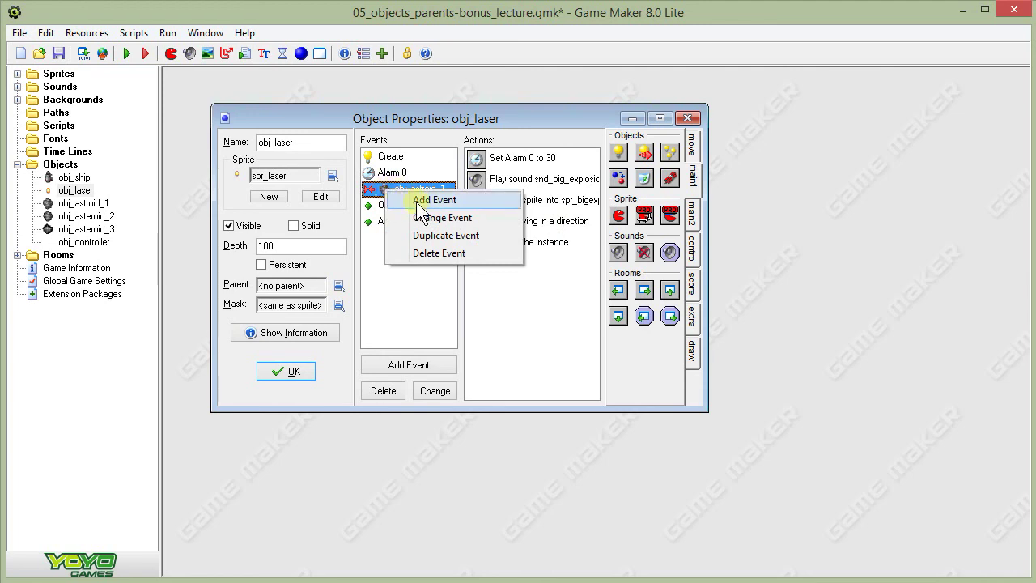
left_click(427, 235)
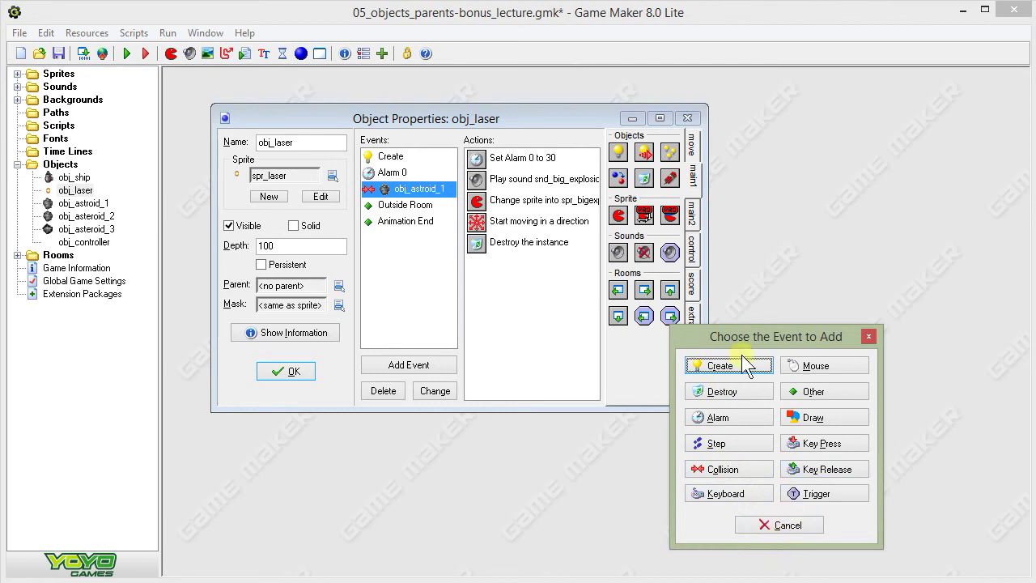
left_click_drag(770, 342, 828, 194)
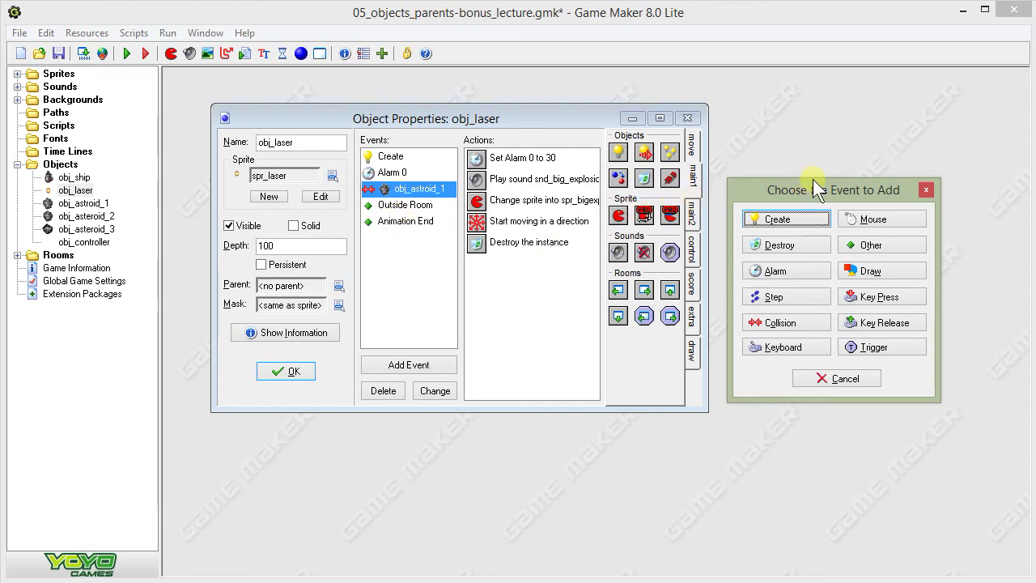
left_click(789, 324)
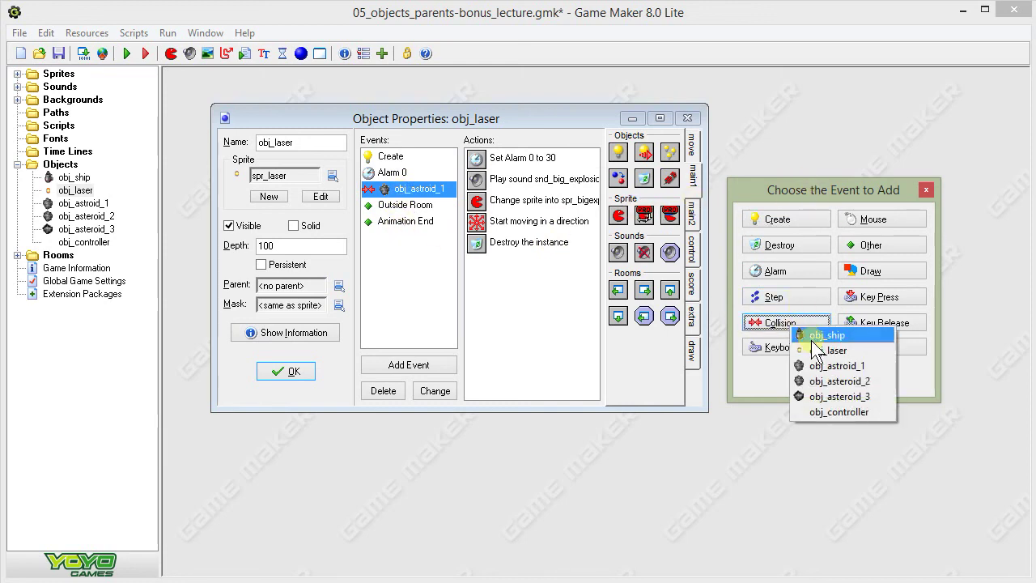
left_click(816, 380)
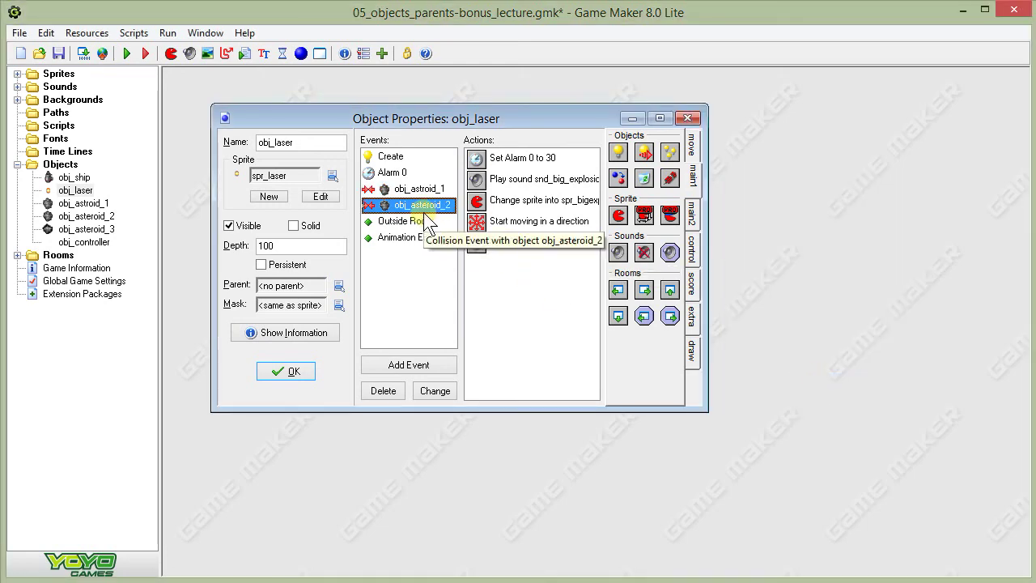
left_click(419, 189)
left_click(417, 204)
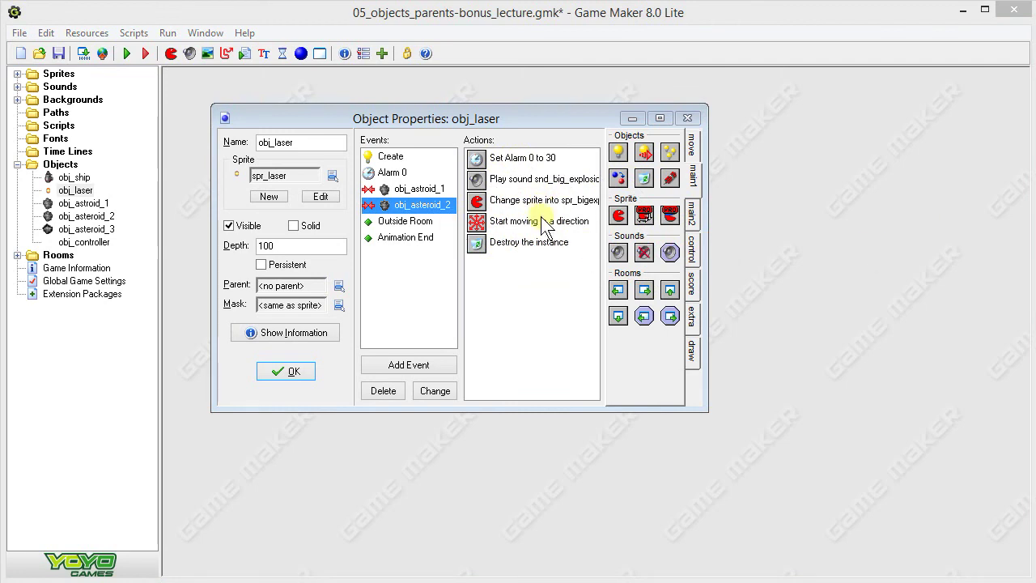
Step: Change the obj_asteroid_2 collision's Play Sound action to snd_med_explosion
left_click(480, 184)
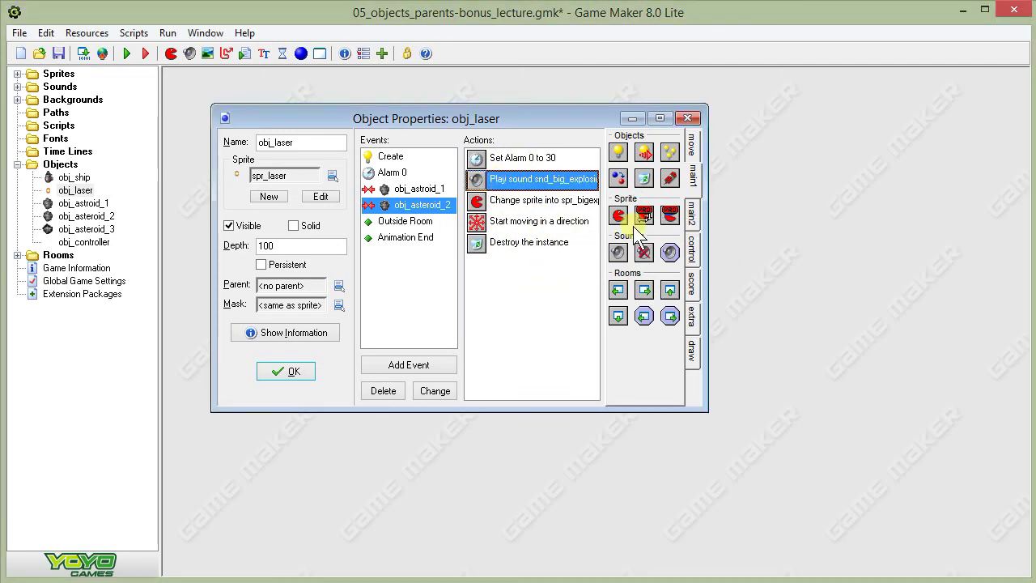
double_click(576, 185)
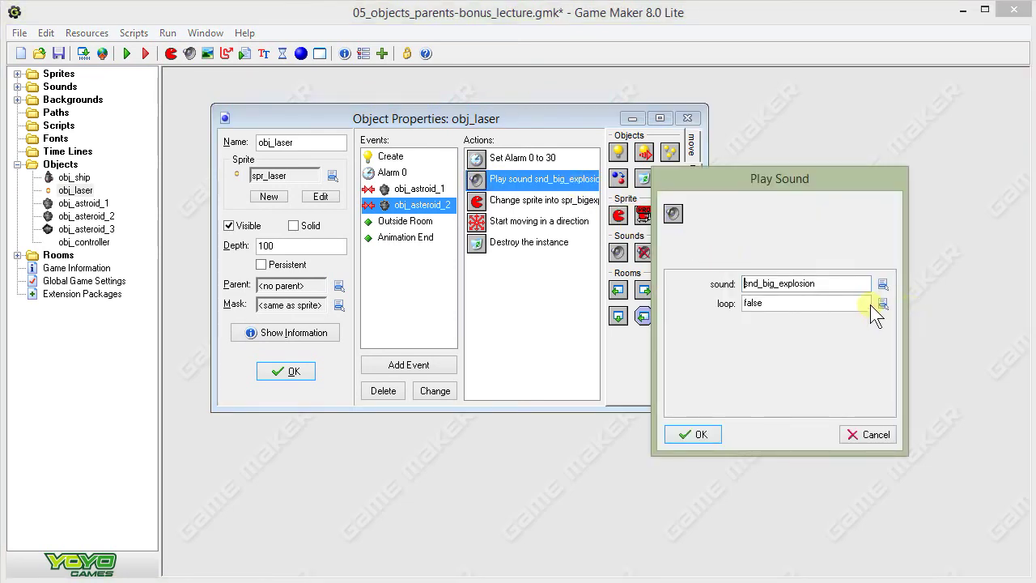
left_click(883, 284)
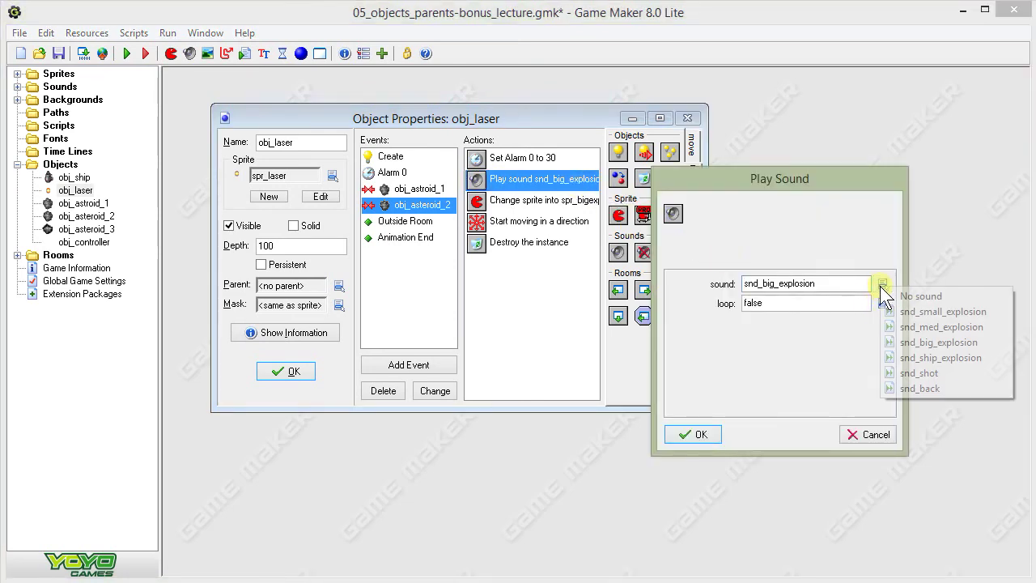
left_click(939, 327)
left_click(694, 434)
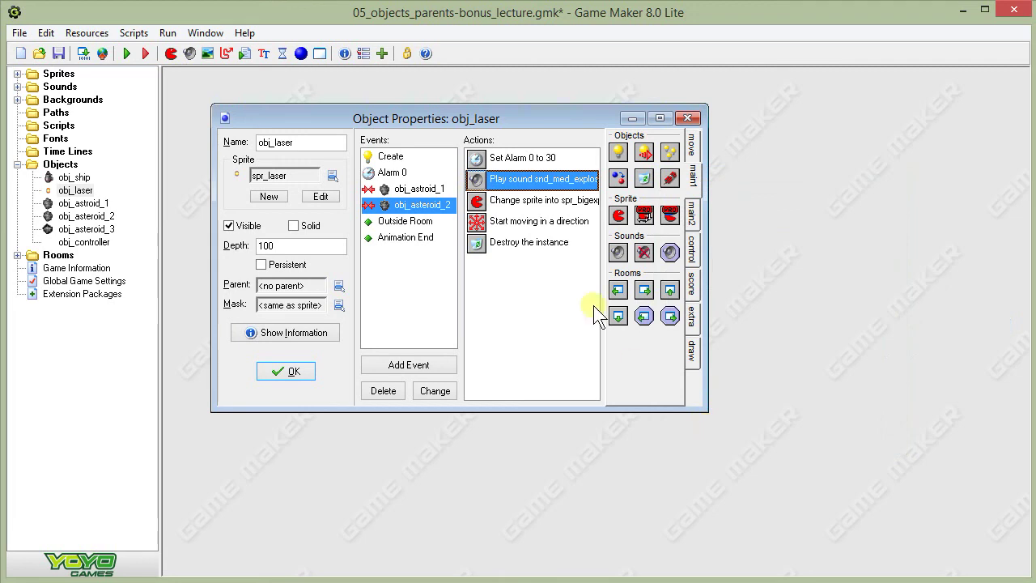
Step: Set its Change Sprite action to spr_medexplosion
double_click(544, 201)
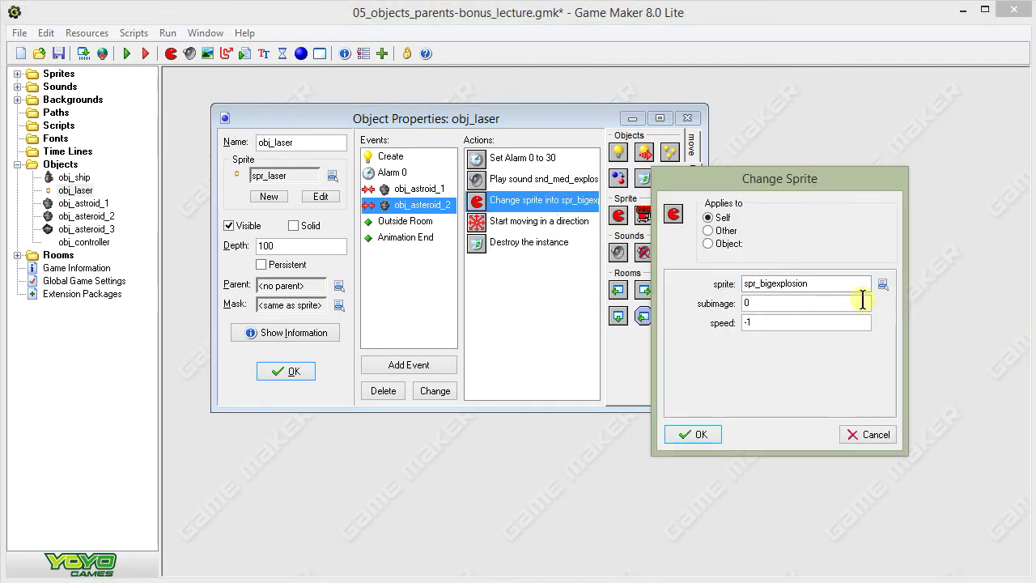
left_click(881, 283)
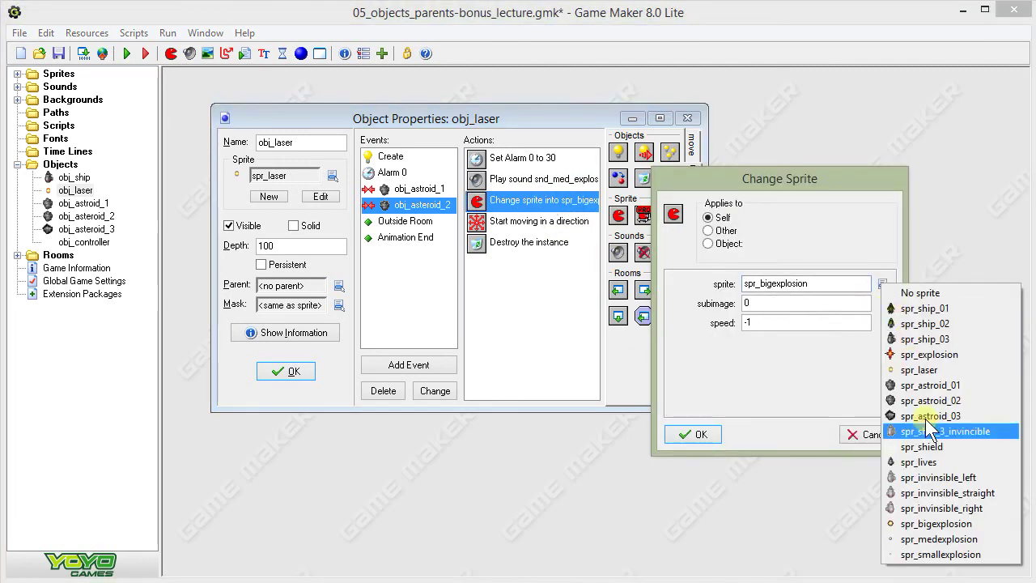
left_click(925, 538)
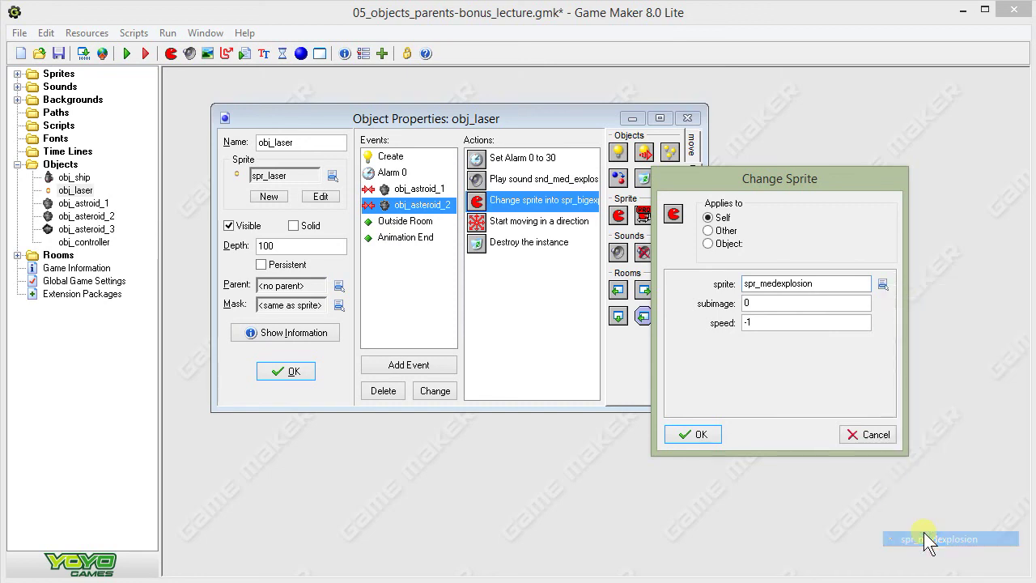
left_click(697, 435)
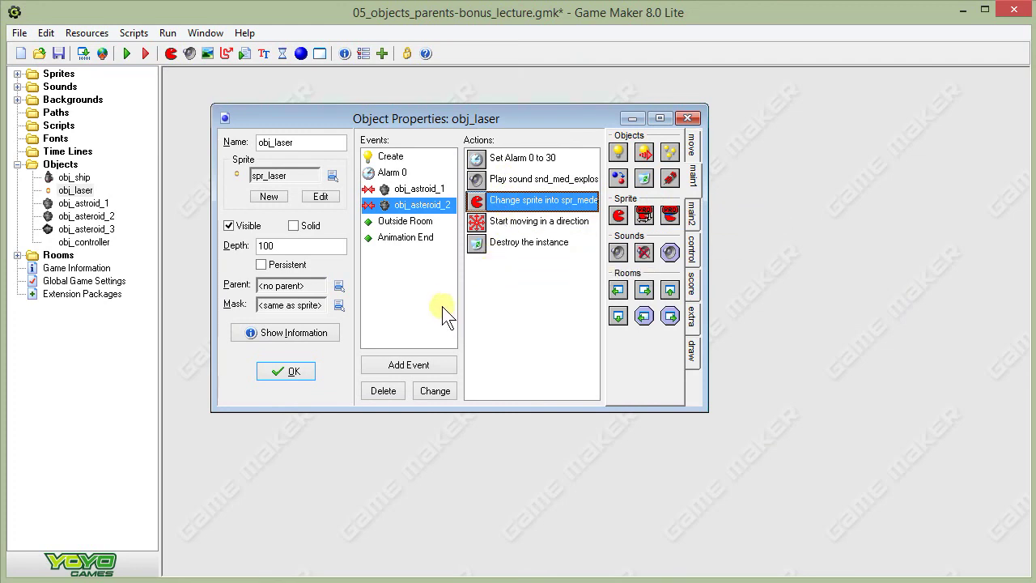
Step: Duplicate the obj_asteroid_2 collision event as a collision with obj_asteroid_3
right_click(398, 202)
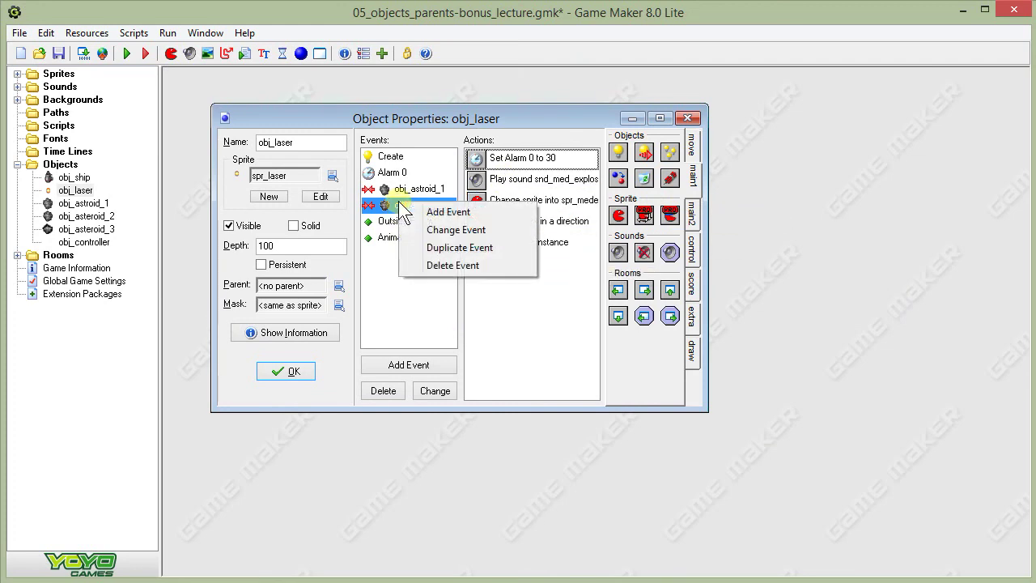
left_click(444, 246)
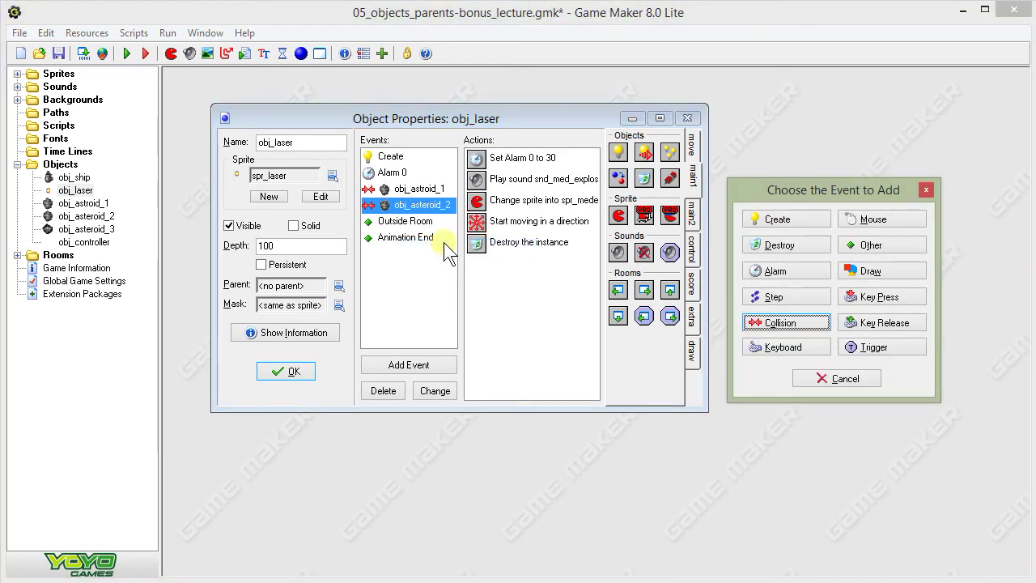
left_click(786, 323)
left_click(807, 381)
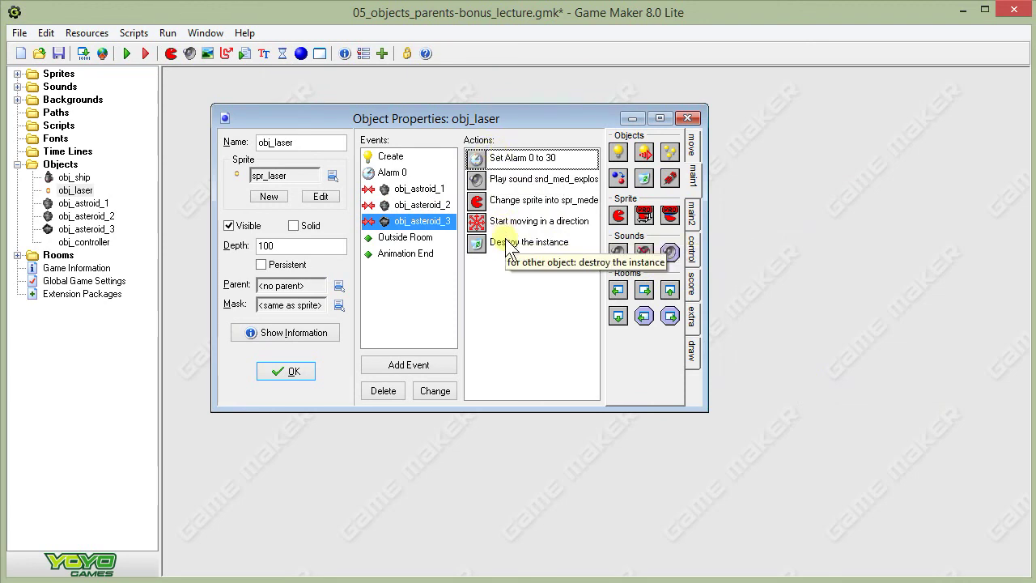
Step: Change the new event's Play Sound action to snd_small_explosion
double_click(506, 180)
left_click(880, 284)
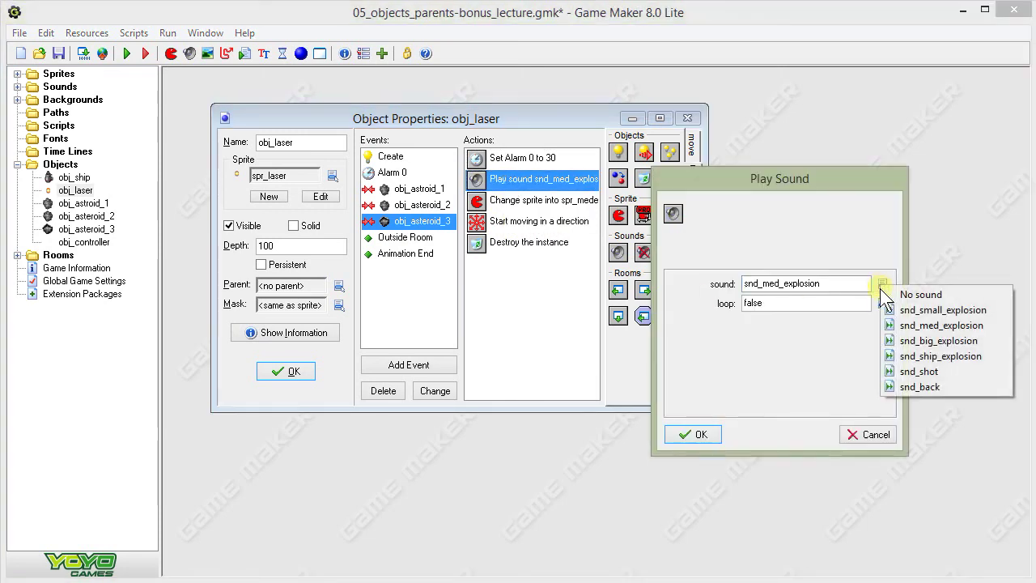
left_click(931, 309)
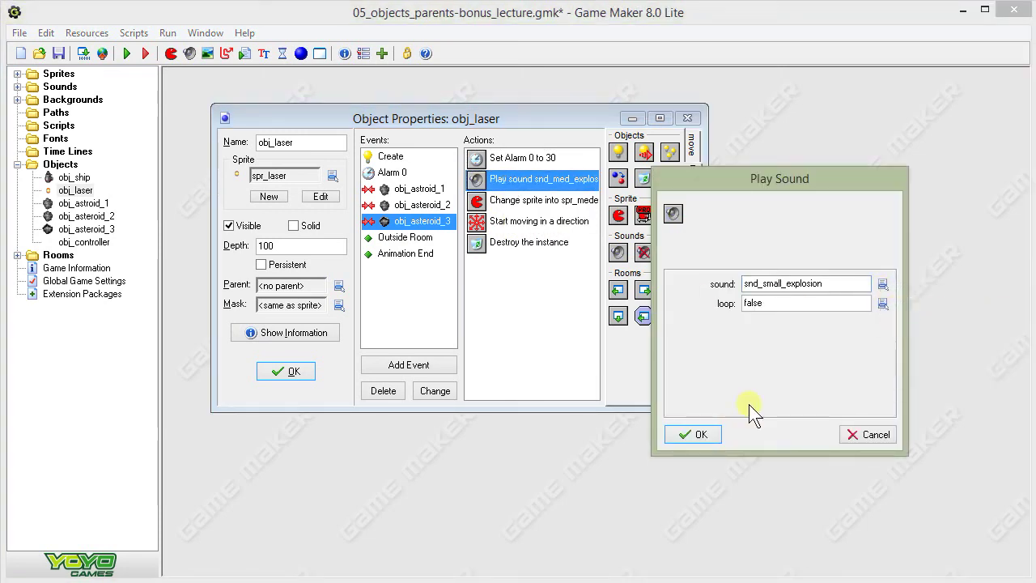
left_click(692, 434)
Step: Set the new event's Change Sprite action to spr_smallexplosion
double_click(560, 205)
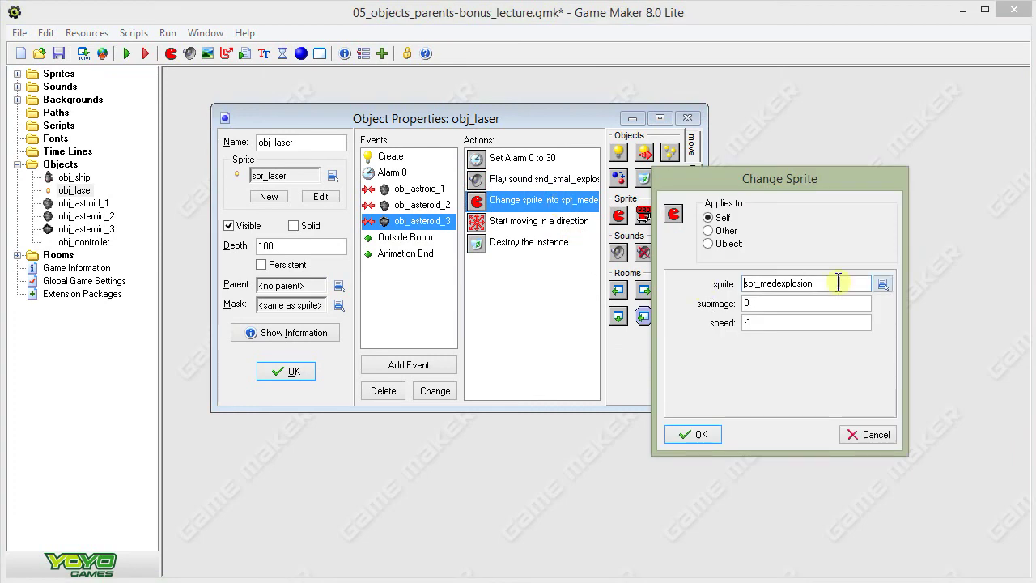
left_click(882, 284)
left_click(923, 557)
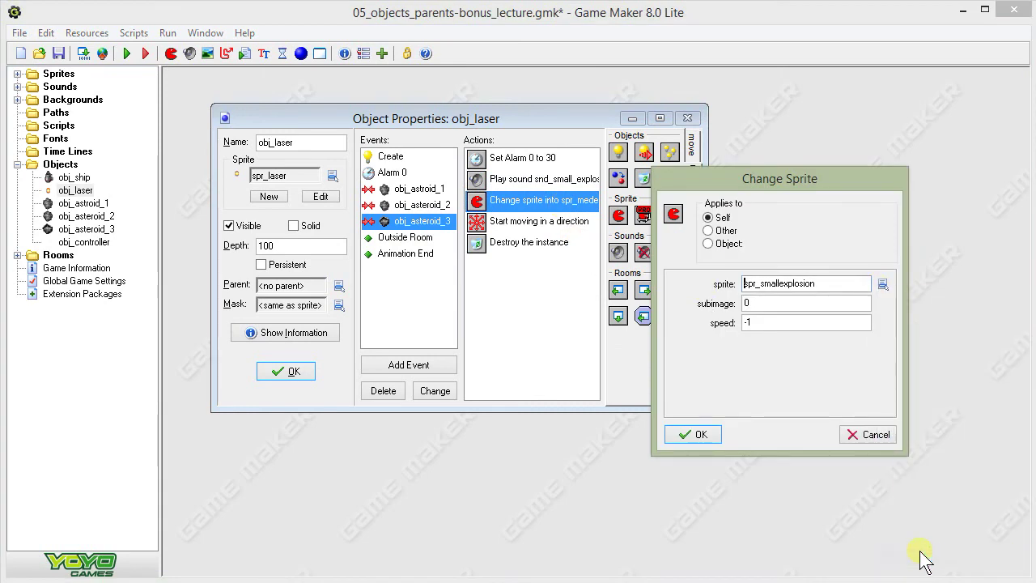
left_click(676, 435)
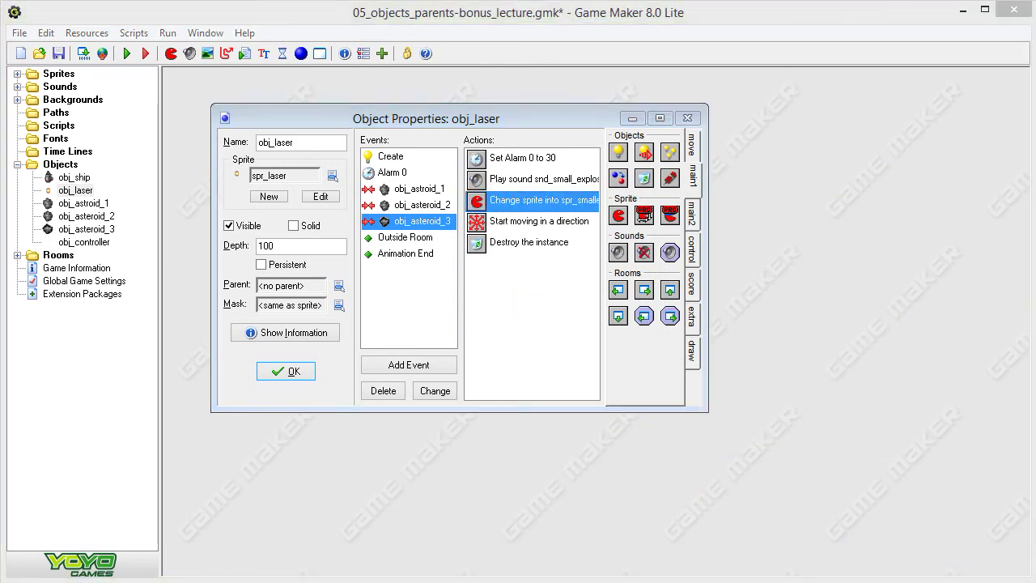
Step: Review the Outside Room and Animation End events, then close the obj_laser properties with OK
left_click(412, 237)
left_click(414, 251)
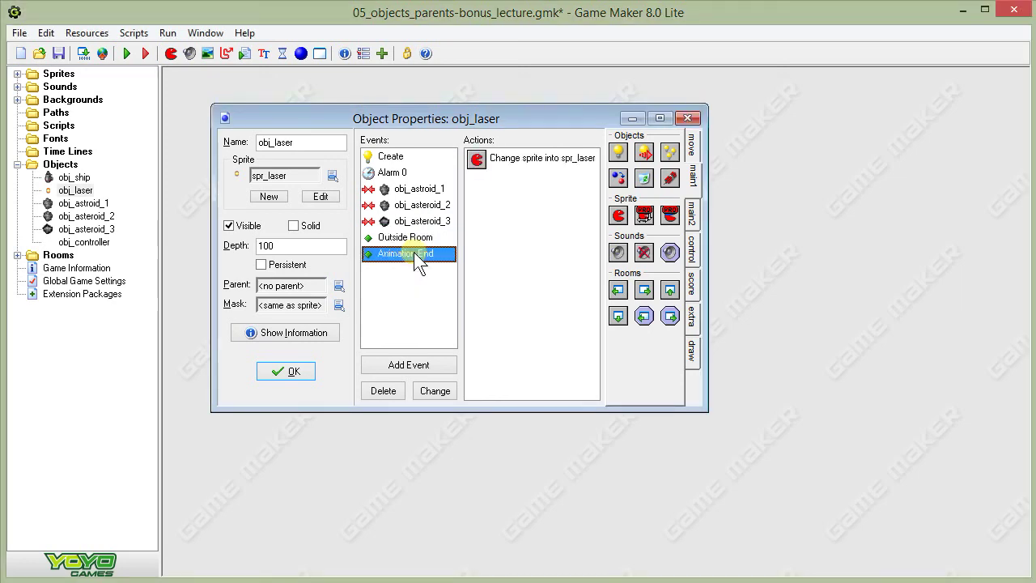
left_click(413, 221)
left_click(413, 252)
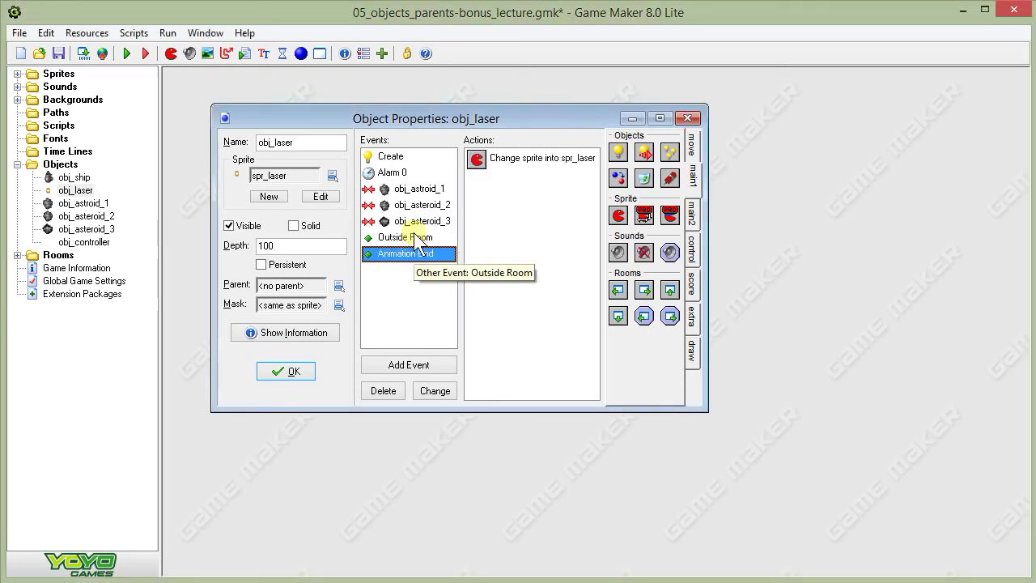
left_click(412, 237)
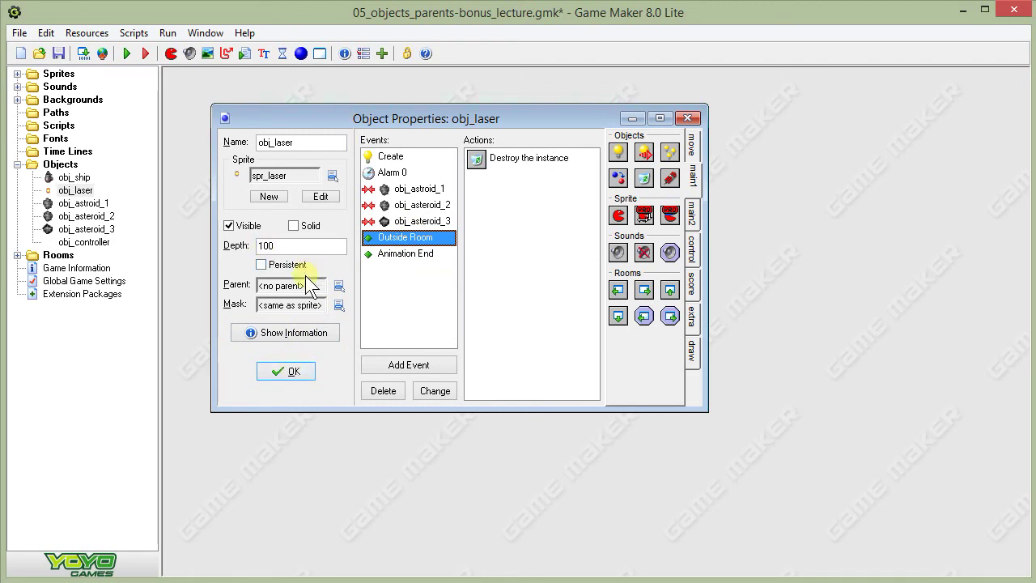
left_click(287, 372)
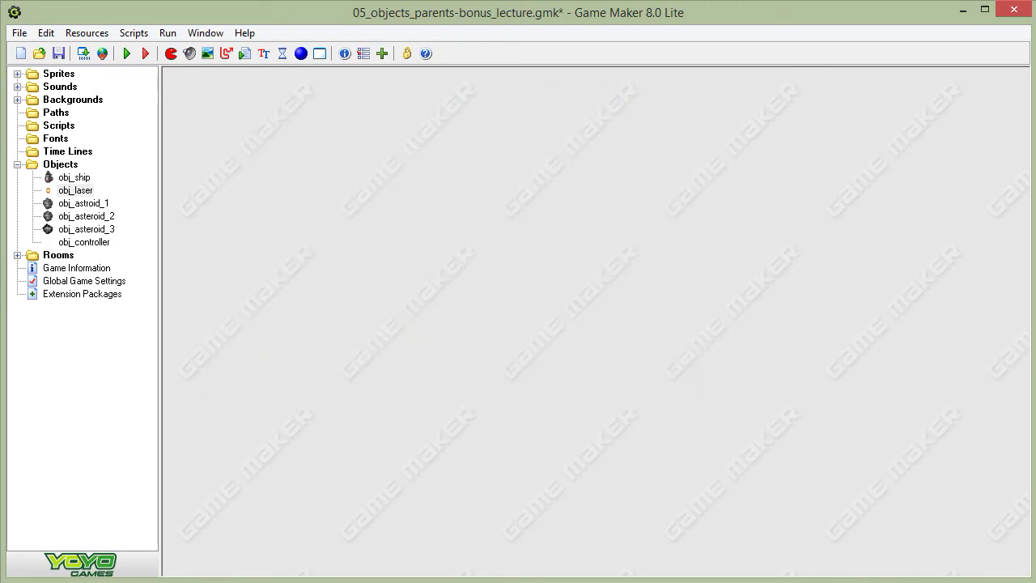